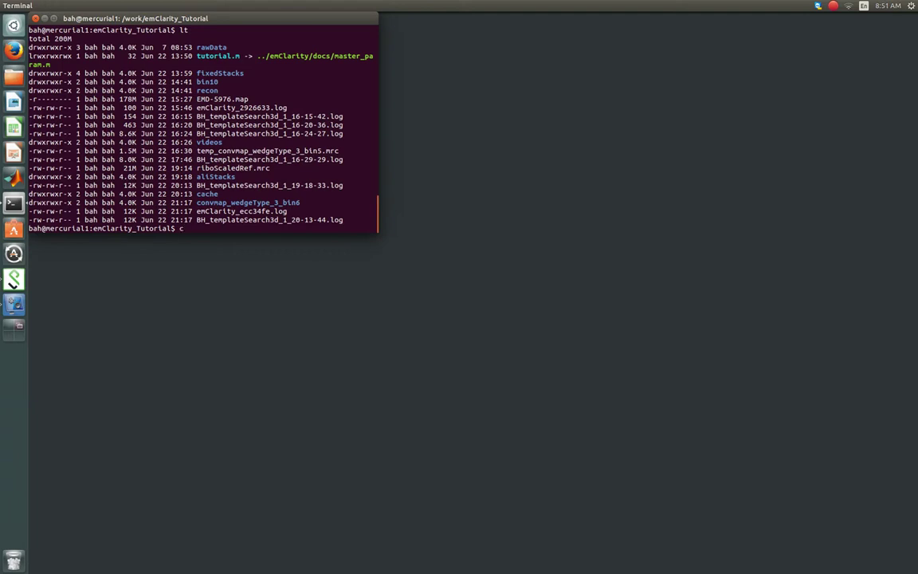
Change into the convmap_wedgeType_3_bin6 folder
type("cd co")
key("Tab")
key("Return")
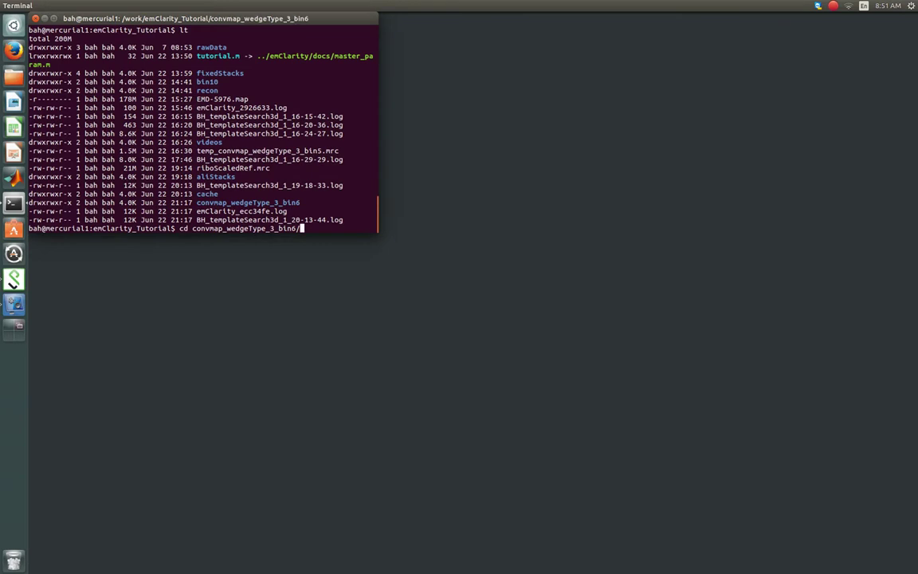
List the folder's files by time and begin an imod command toward ../bin10/
type("lt")
key("Return")
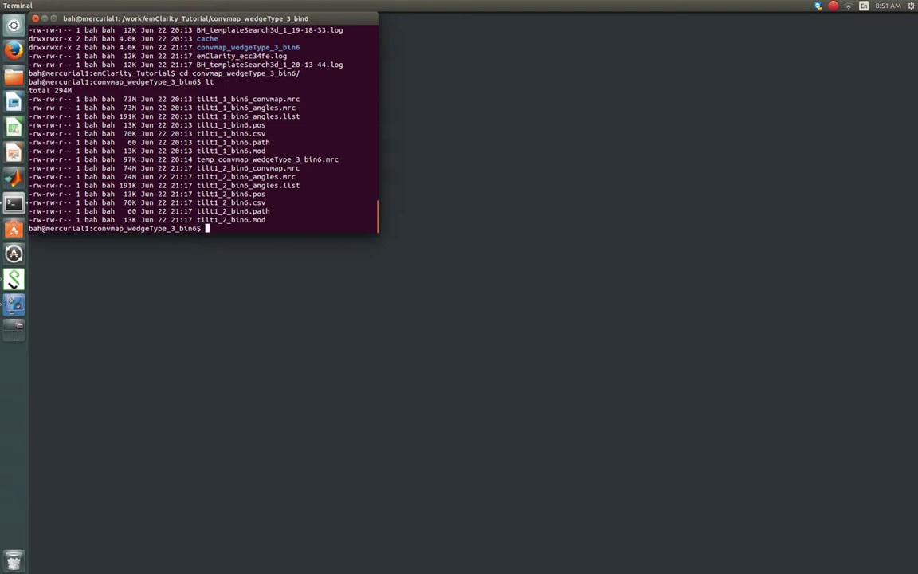
type("imod ../")
Open ../bin10/tilt1_bin10.rec in 3dmod and nudge its slice window right
type("bin10/tilt1_bin10.rec")
key("Return")
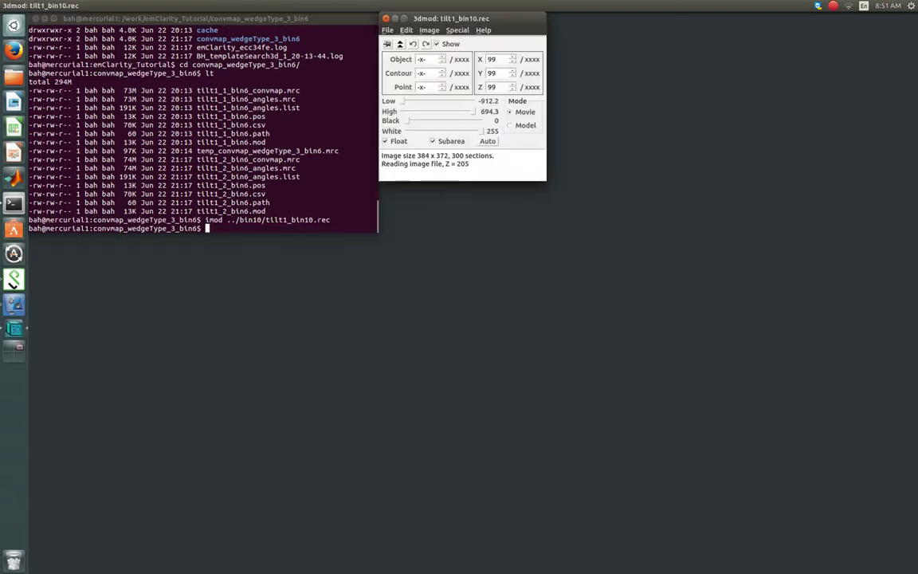
left_click_drag(285, 310, 302, 332)
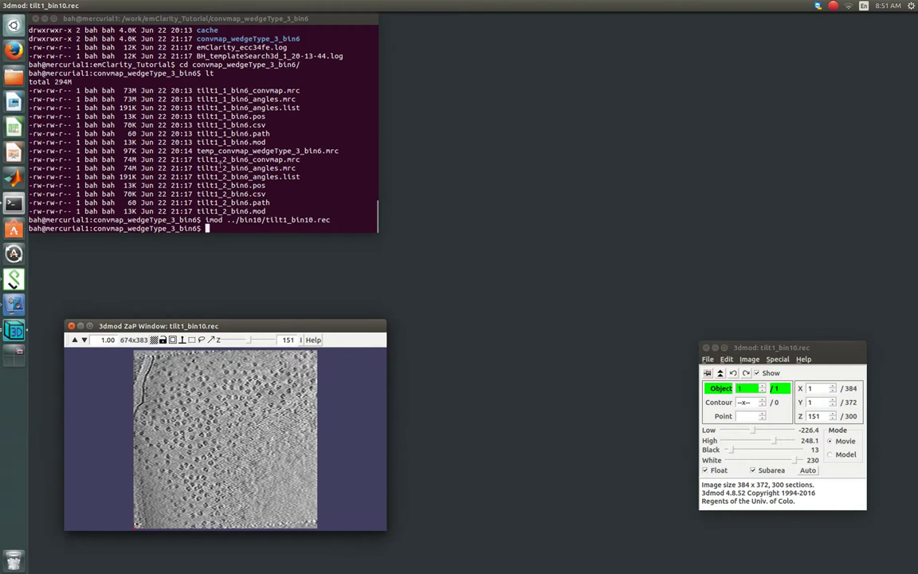
Compose the command imod tilt1_2_bin6_convmap.mrc tilt1_2_bin6.mod by pasting the file names
left_click(220, 161)
type("imod")
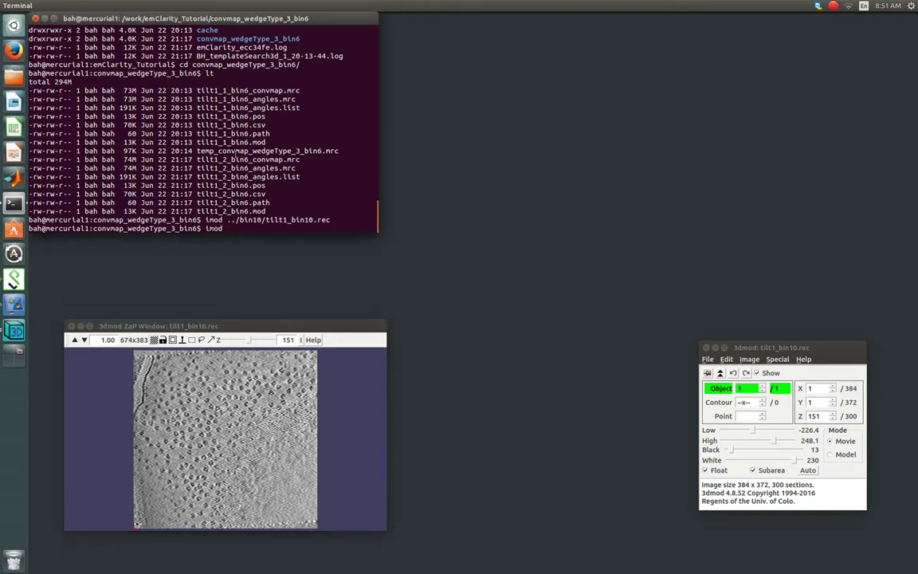
double_click(231, 159)
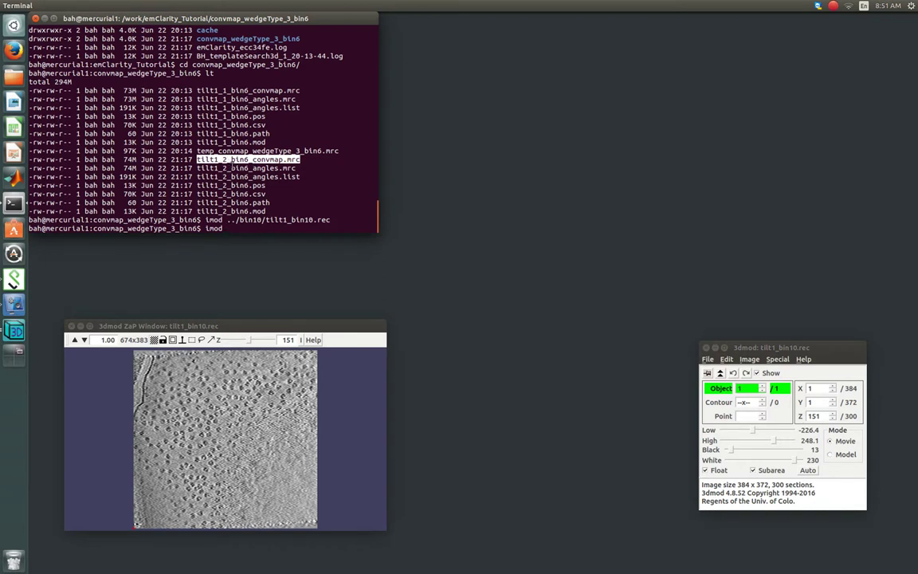
middle_click(242, 184)
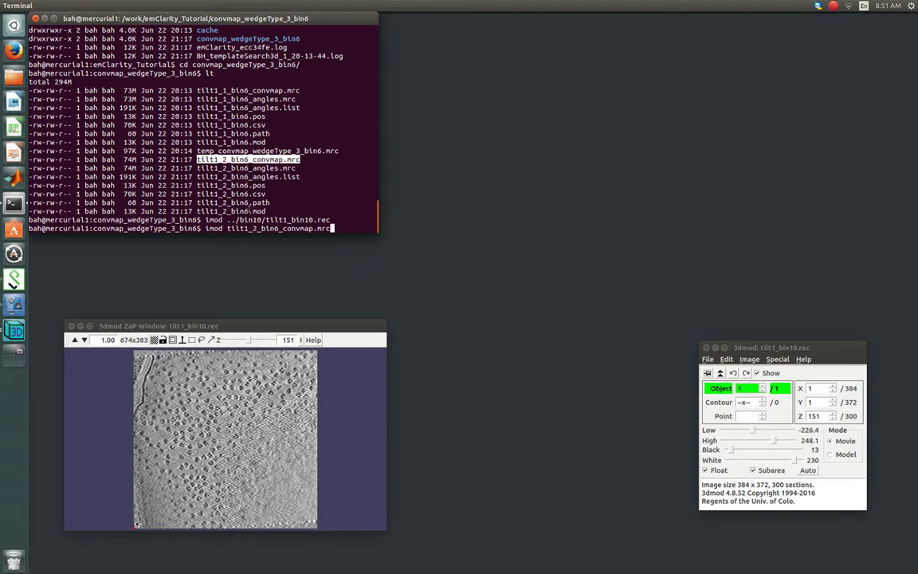
left_click(252, 211)
double_click(251, 211)
middle_click(275, 196)
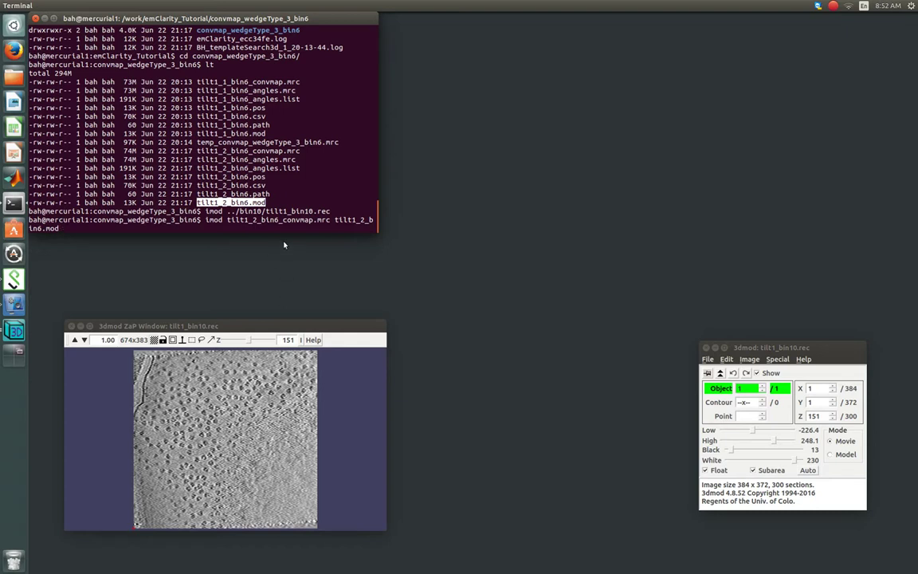
Point out the tilt1_2_bin6.csv and tilt1_2_bin6.path files in the listing
left_click(239, 176)
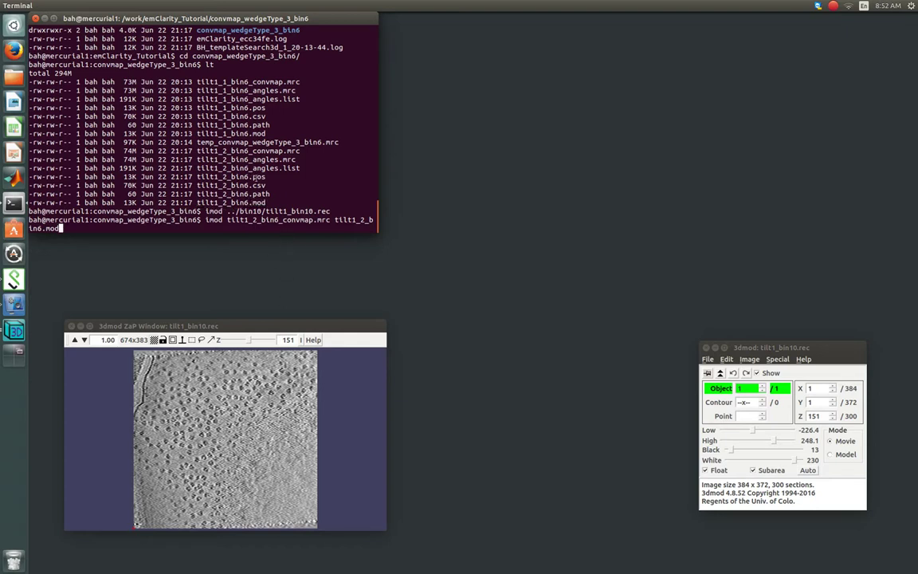
double_click(259, 185)
left_click_drag(199, 193, 271, 194)
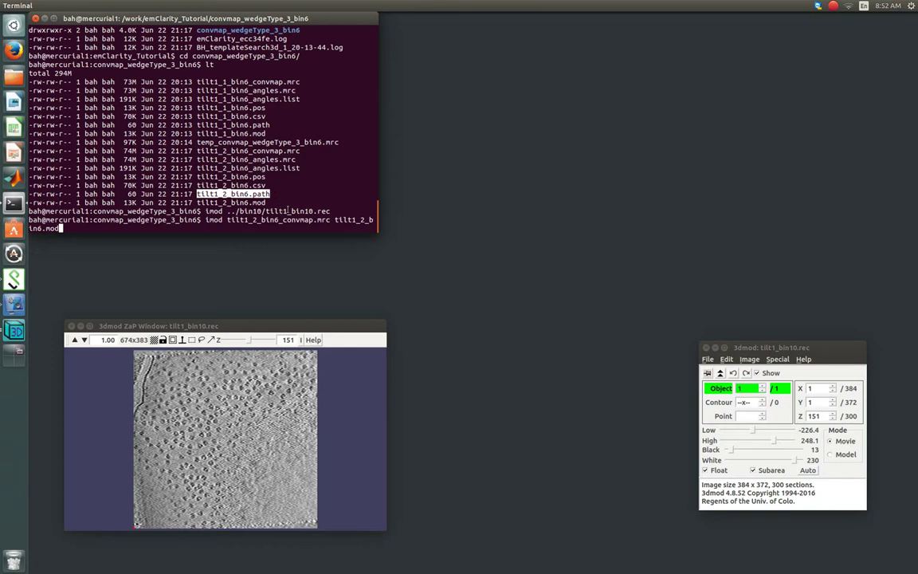
Open the convmap with the tilt1_2_bin6.mod particle model and raise its slice window
key("Return")
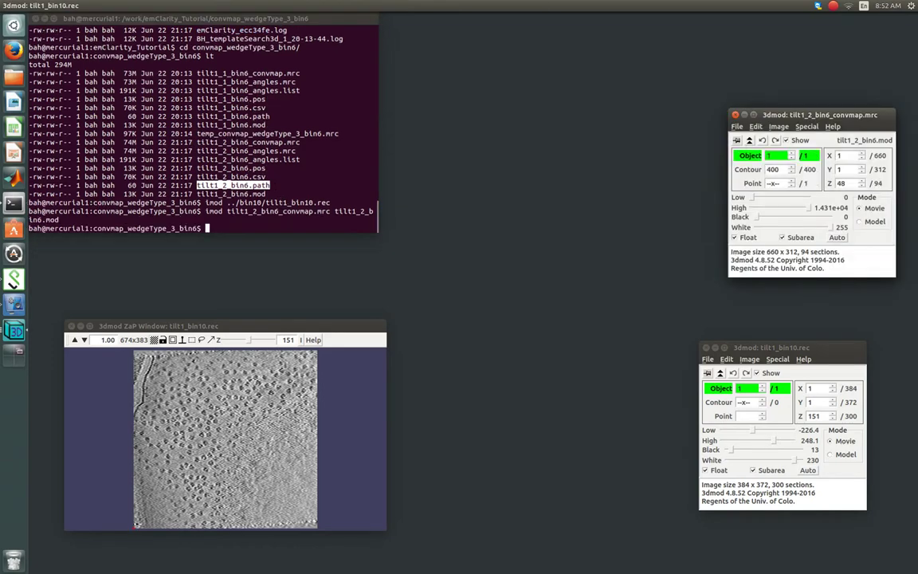
left_click(281, 97)
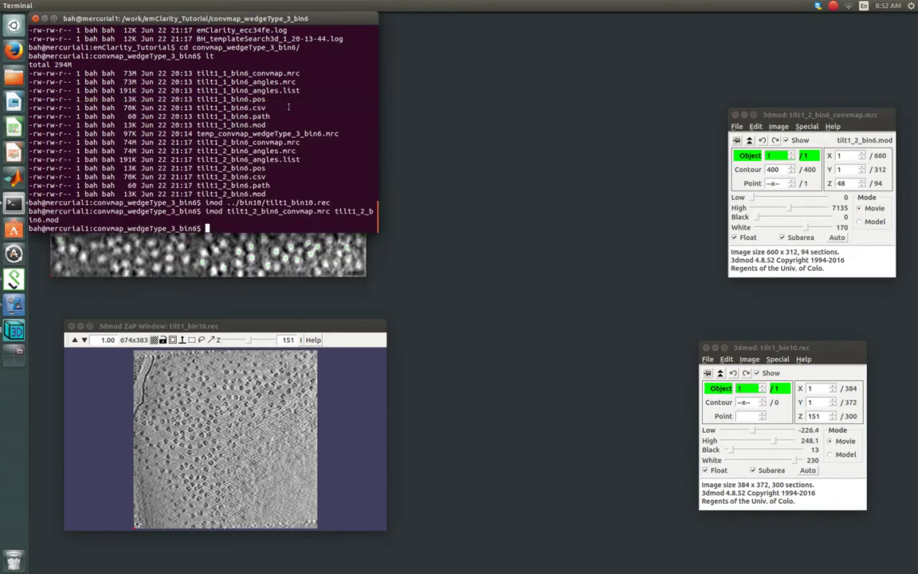
left_click(345, 261)
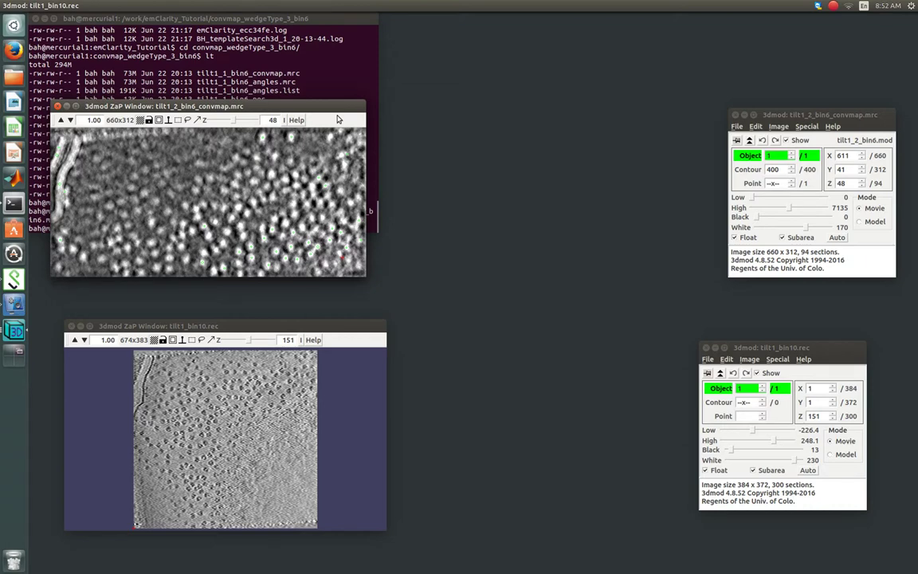
Show the particle points in a centred Model View rotated edge-on
key("v")
left_click_drag(249, 16, 622, 56)
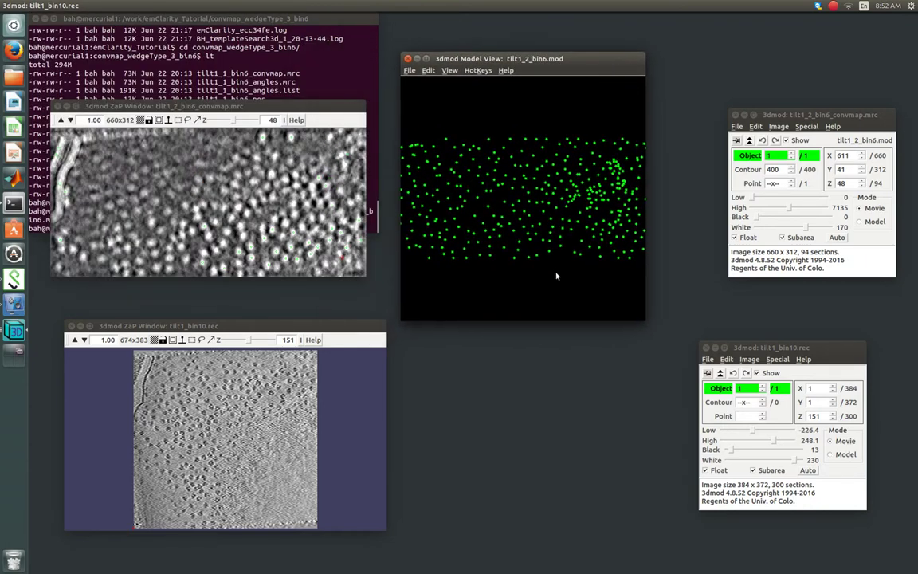
left_click_drag(545, 272, 528, 111)
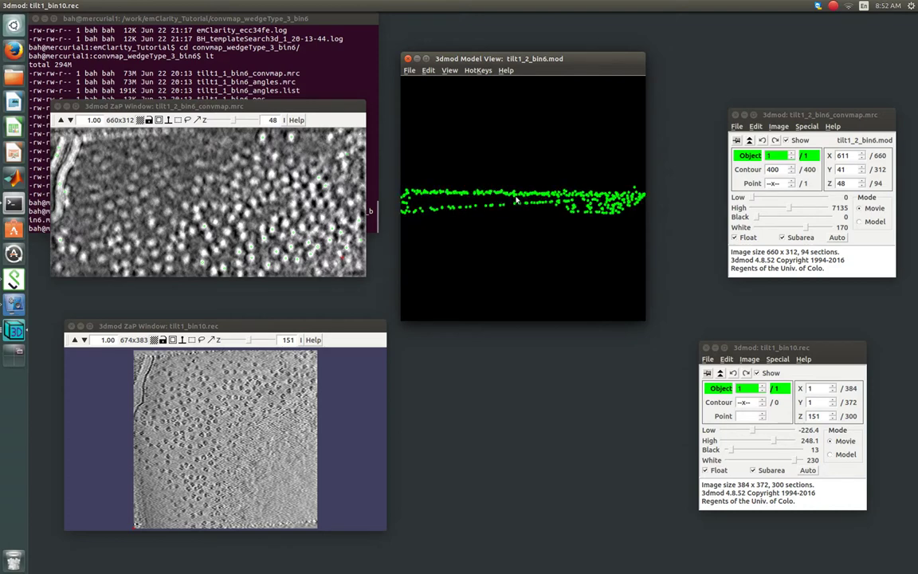
Jump to a picked particle, enlarge the Model View, page bin10 to section 147, and rotate the model top-down
left_click(513, 200)
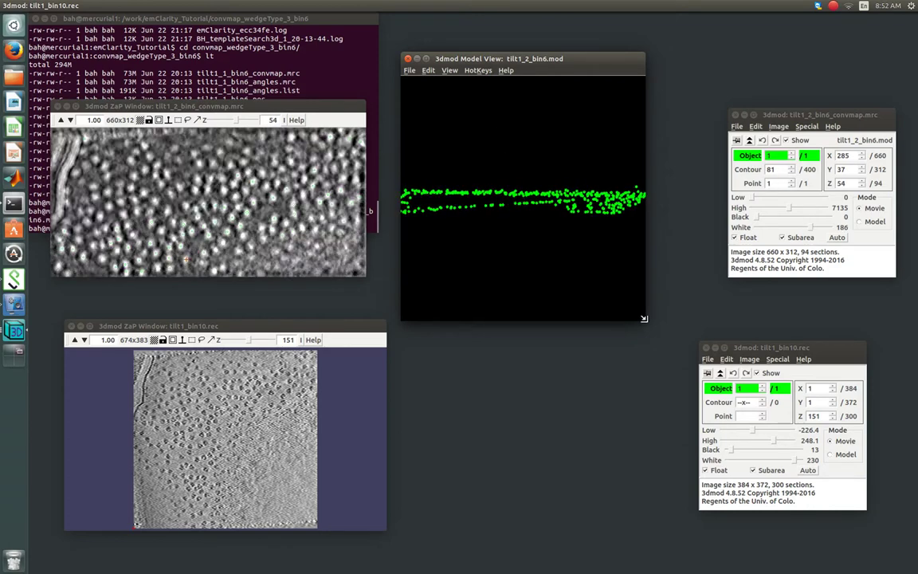
left_click_drag(668, 329, 729, 359)
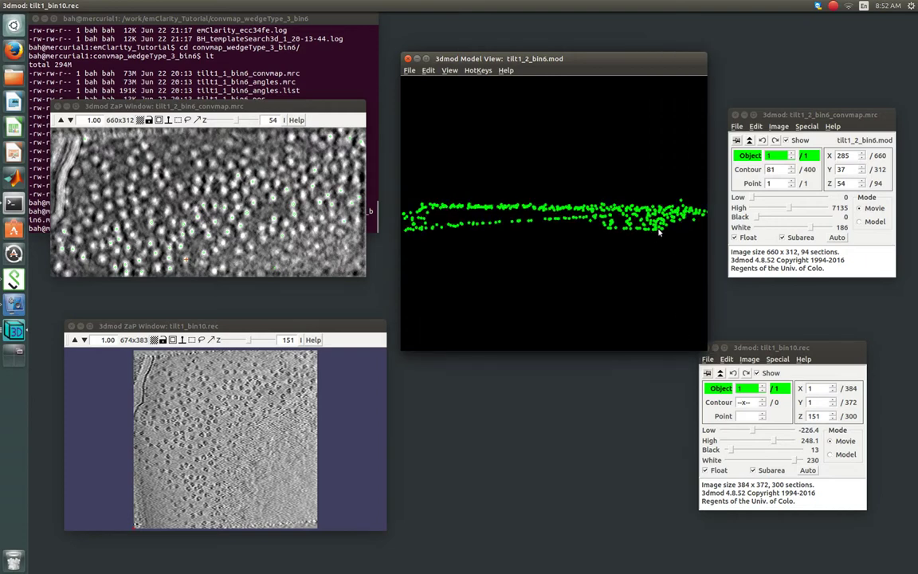
left_click(336, 329)
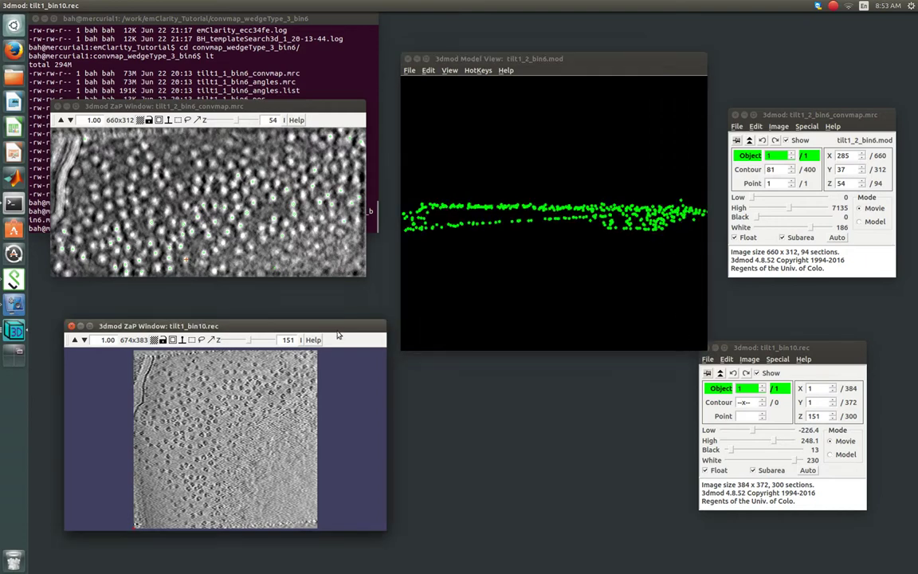
key("Page_Down")
key("Page_Down")
key("Page_Down")
key("Page_Down")
key("Page_Down")
key("Page_Down")
key("Page_Down")
key("Page_Down")
key("Page_Down")
key("Page_Down")
key("Page_Down")
key("Page_Down")
key("Page_Down")
key("Page_Down")
key("Page_Down")
key("Page_Down")
key("Page_Down")
key("Page_Down")
key("Page_Down")
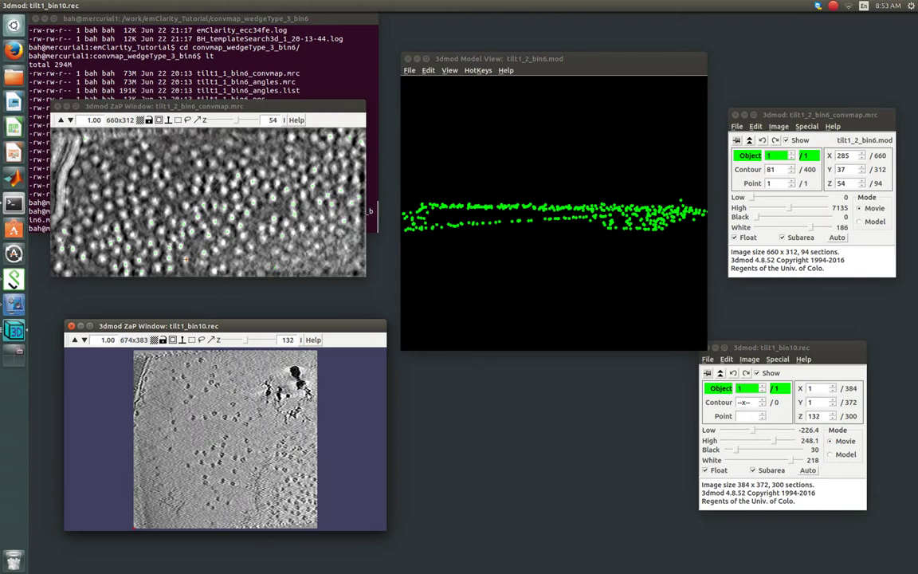
key("Page_Up")
key("Page_Up")
key("Page_Up")
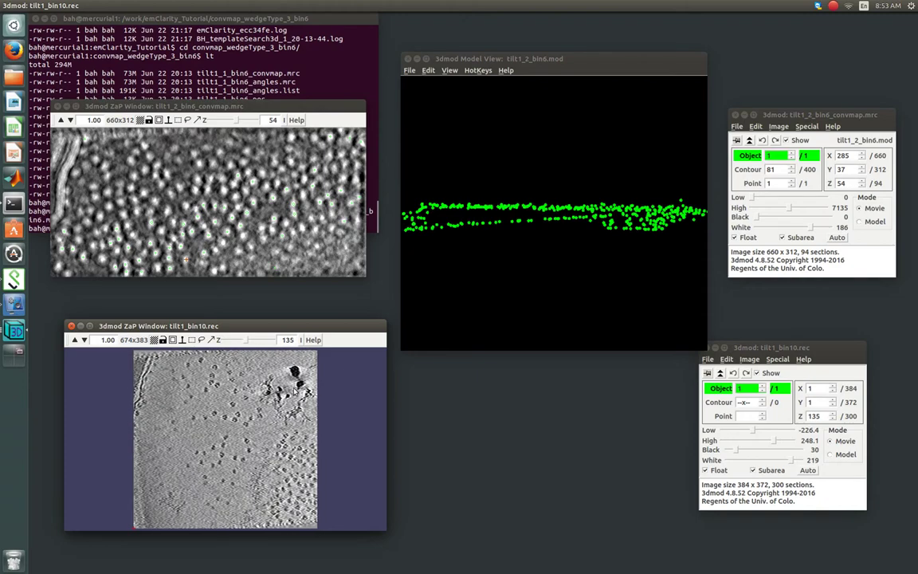
key("Page_Up")
key("Page_Up")
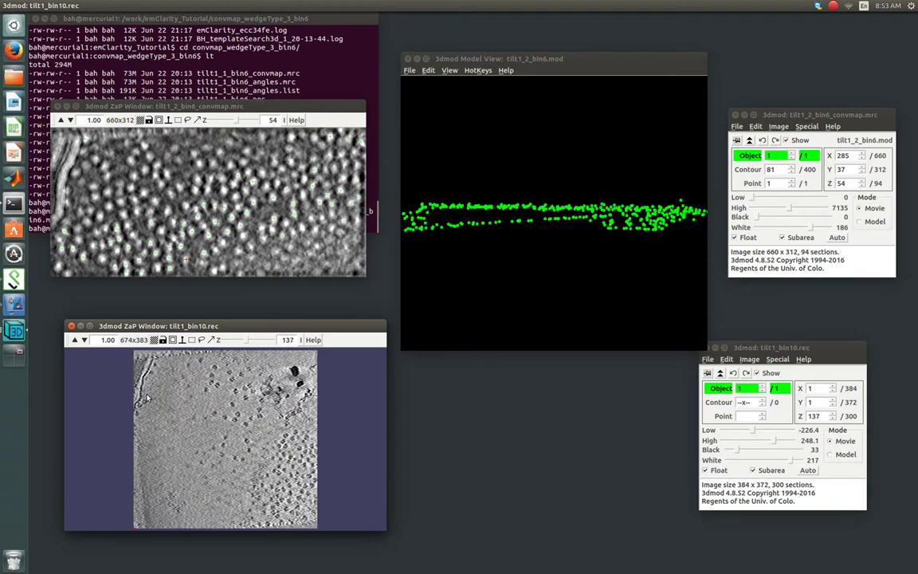
key("Page_Up")
key("Page_Up")
key("Page_Up")
key("Page_Up")
key("Page_Up")
key("Page_Up")
key("Page_Up")
key("Page_Up")
key("Page_Up")
key("Page_Up")
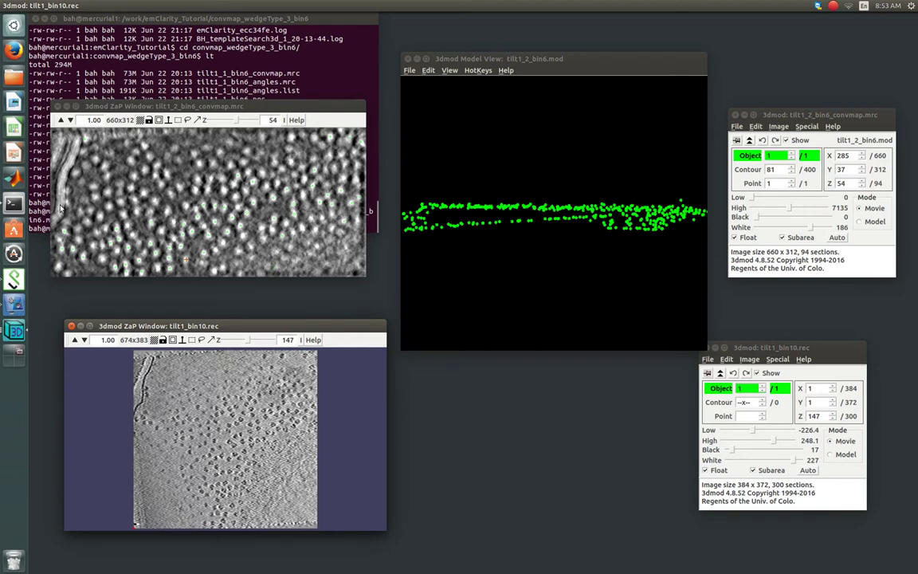
left_click_drag(508, 250, 568, 206)
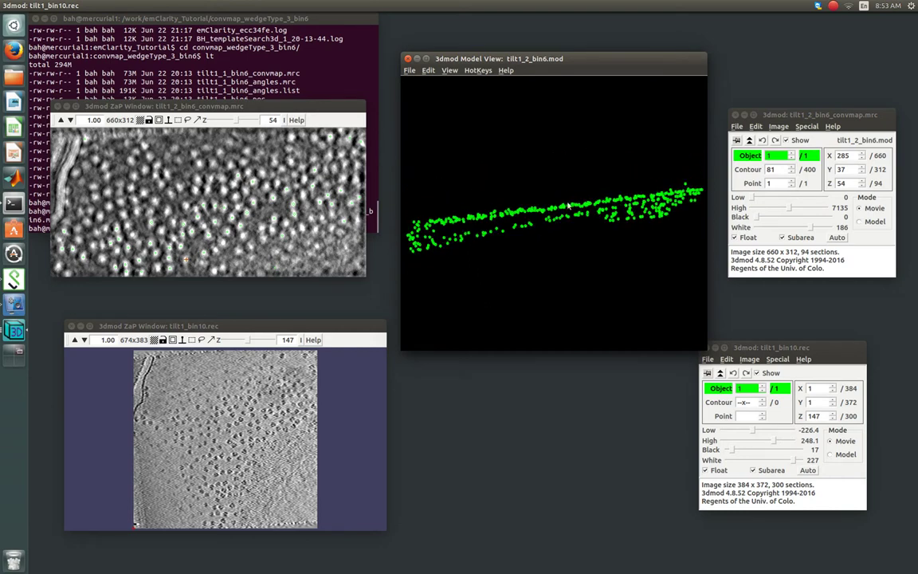
left_click_drag(683, 299, 596, 216)
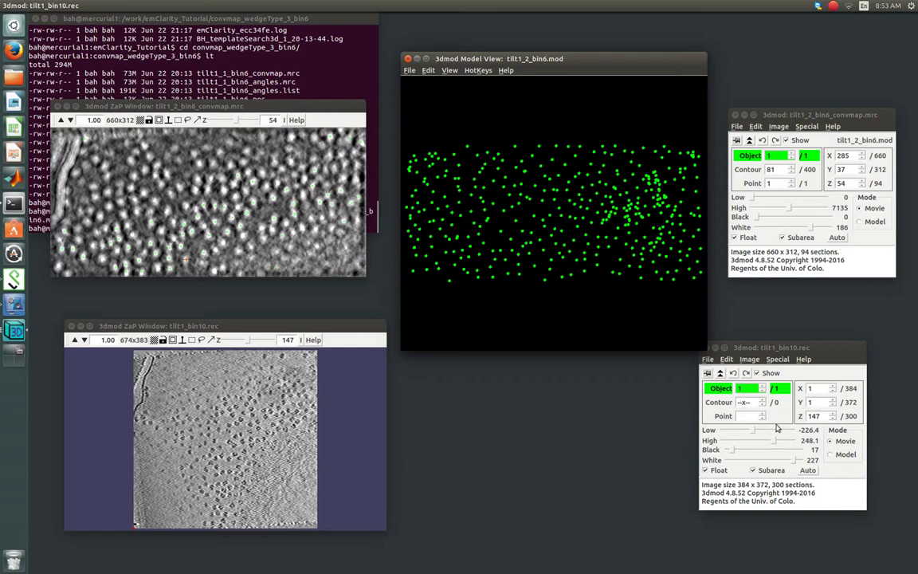
Raise the convmap display limits to hide weak signal, giving black 0, white 186
left_click_drag(785, 348, 840, 368)
left_click_drag(742, 113, 721, 115)
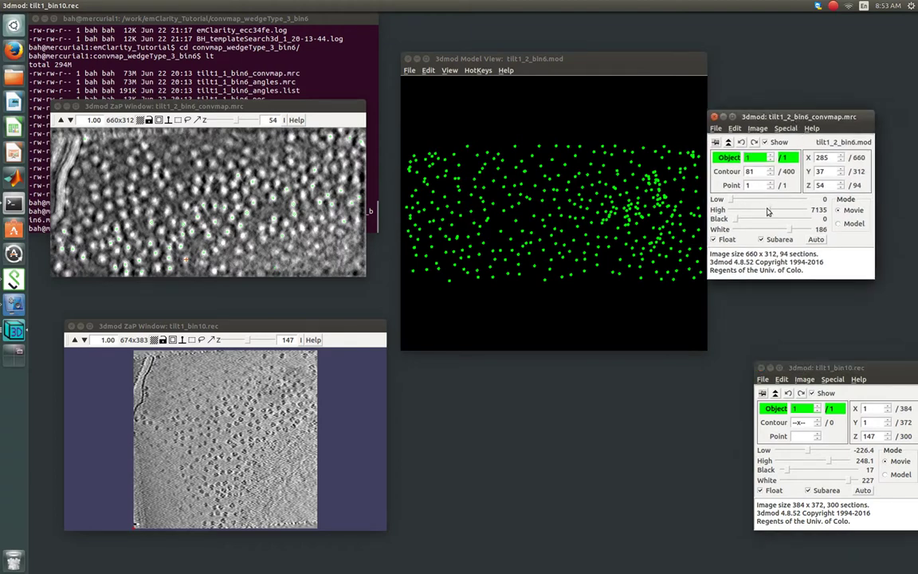
left_click_drag(768, 211, 787, 213)
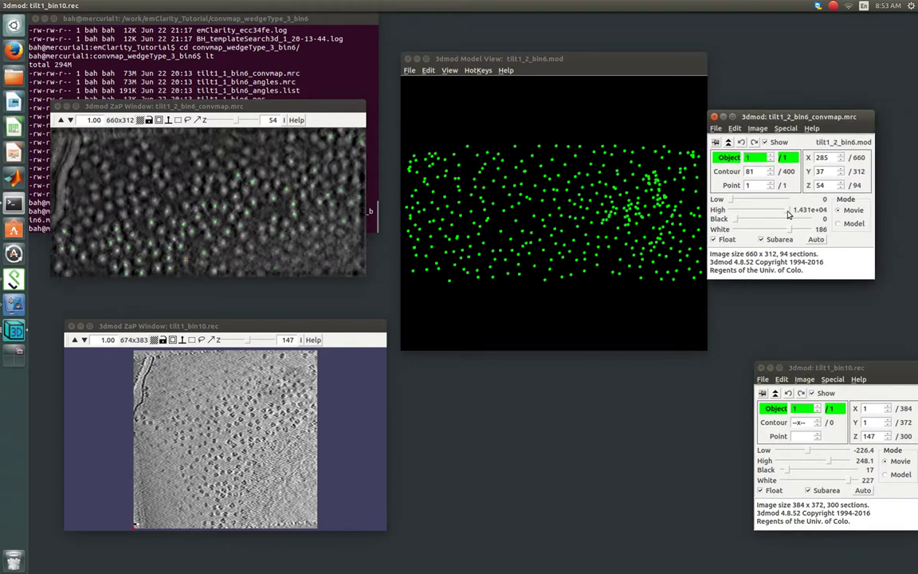
left_click_drag(727, 199, 741, 200)
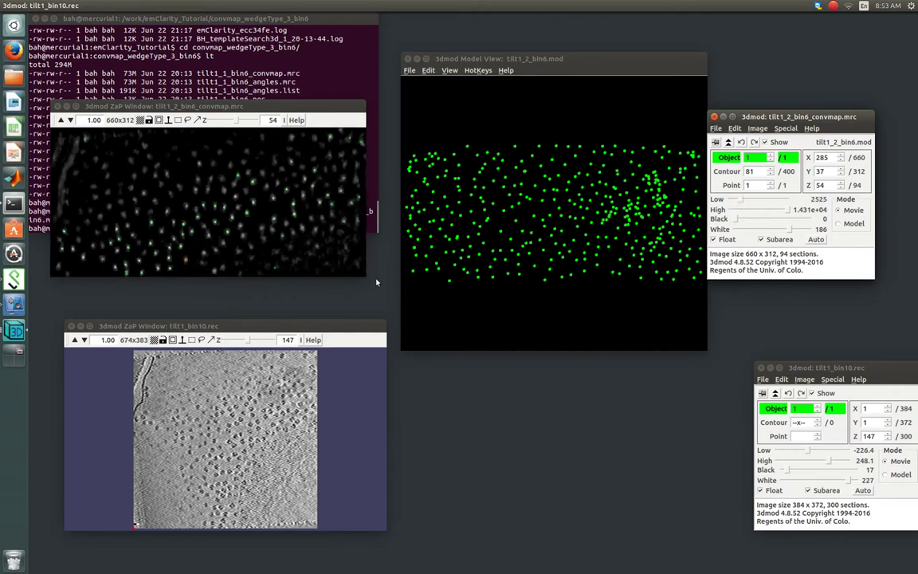
Enlarge the convmap slice window to 721x363, zoom in to 3.00, then back to 1.00
left_click_drag(362, 274, 391, 298)
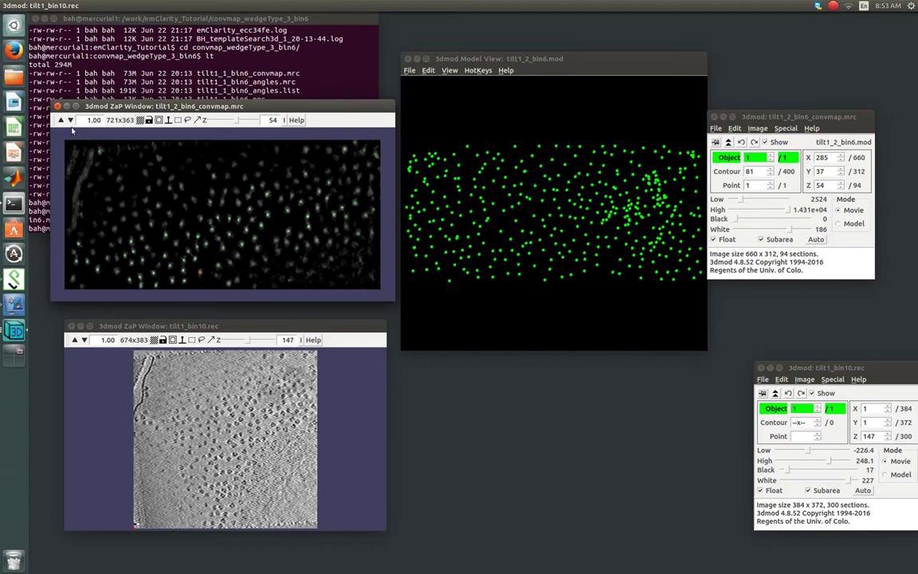
left_click(61, 120)
left_click(60, 121)
left_click(60, 120)
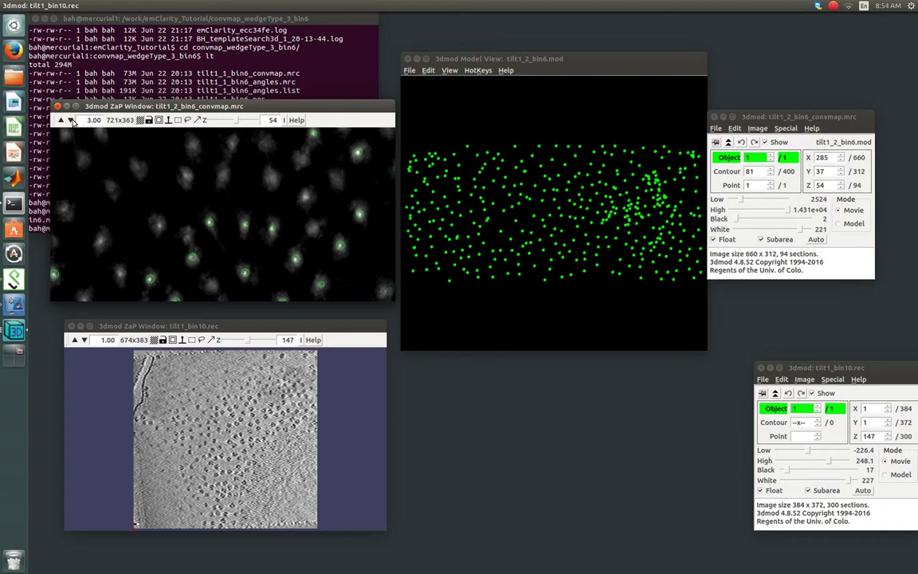
left_click(71, 120)
left_click(71, 121)
left_click(71, 120)
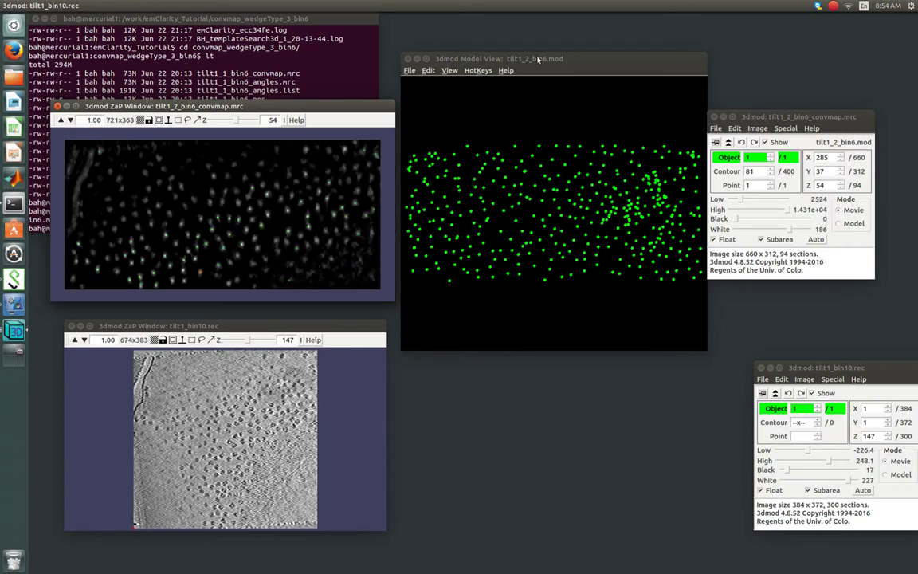
Set the particle object's 2D line width to 5 in the object editor, then close it
left_click_drag(761, 117, 791, 137)
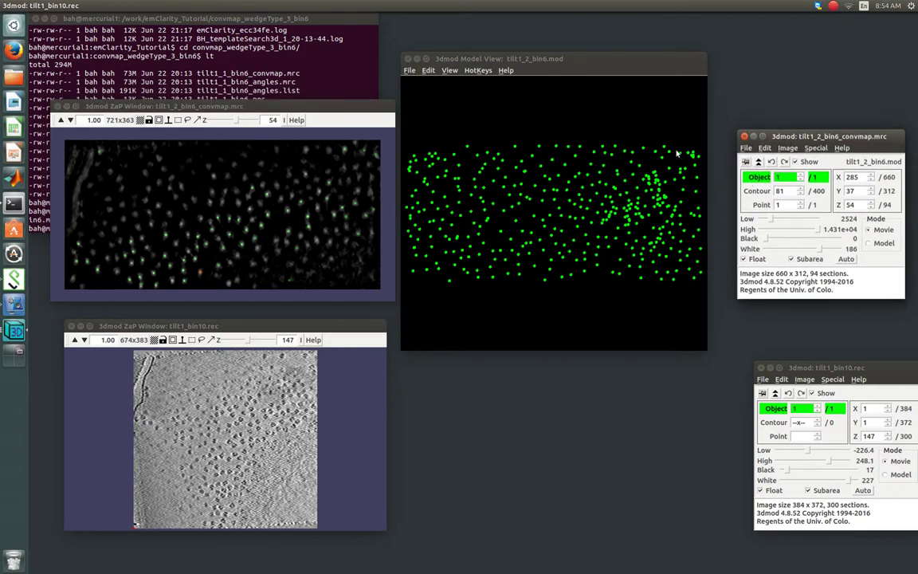
left_click(602, 56)
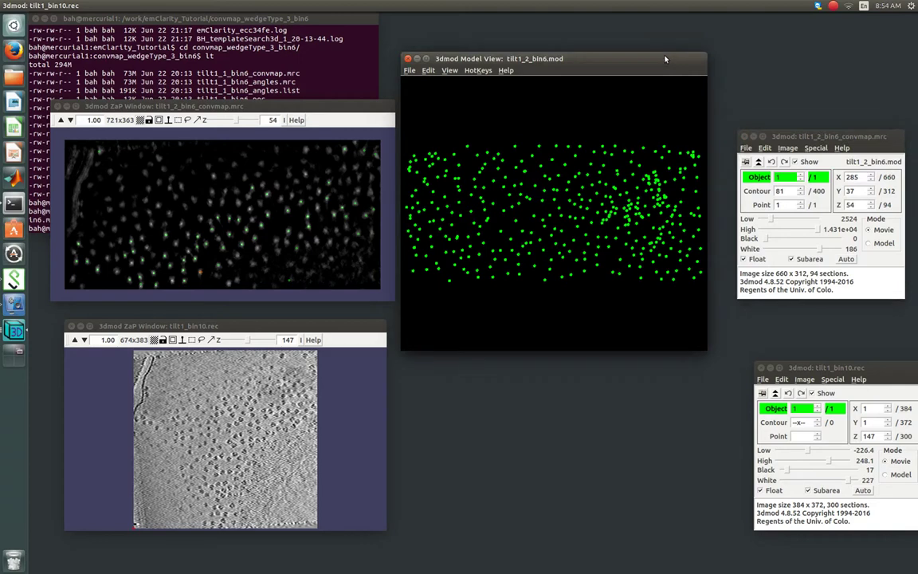
key("o")
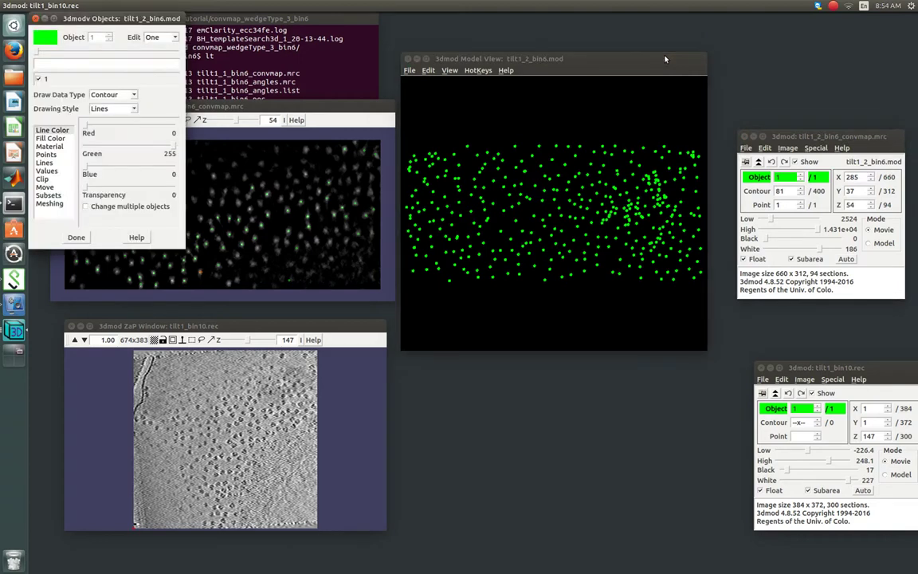
left_click_drag(106, 17, 605, 310)
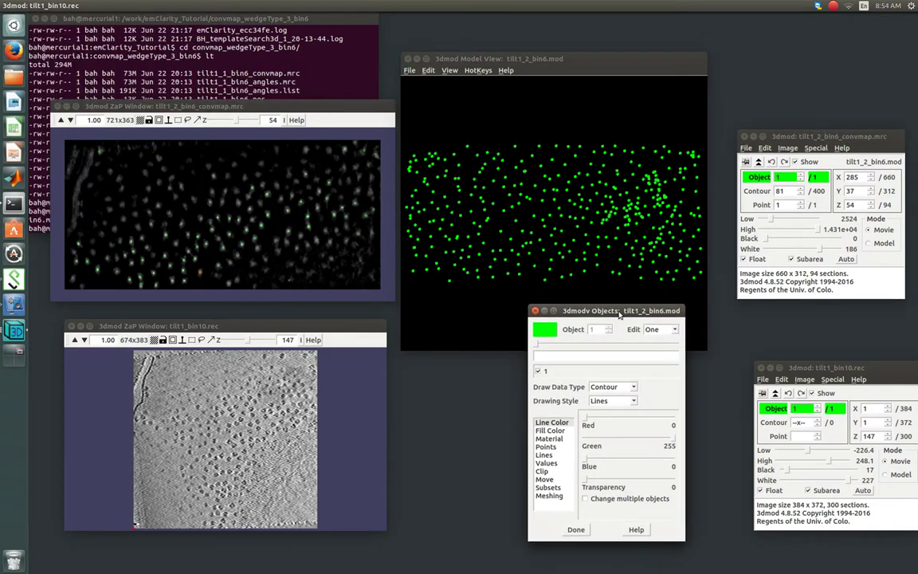
left_click(548, 454)
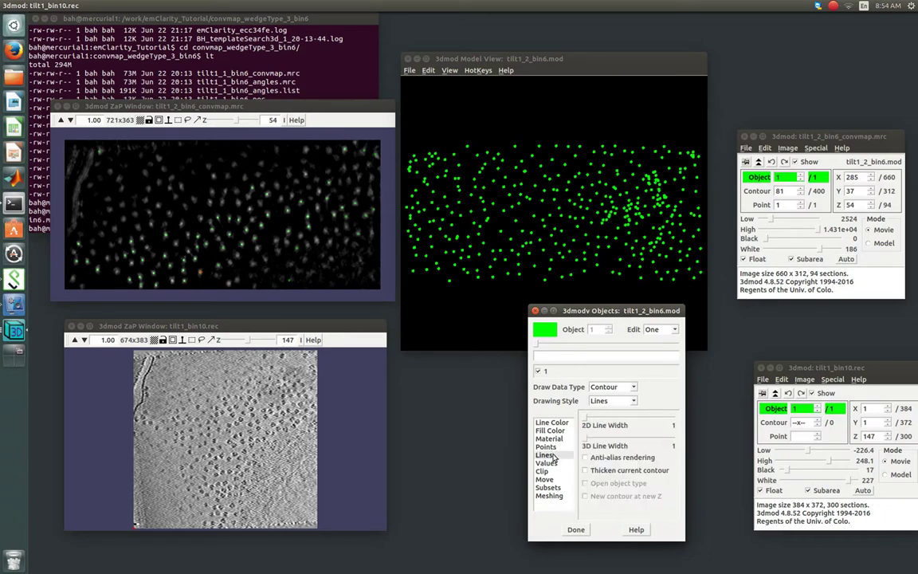
left_click(637, 418)
scroll(603, 421, "up", 1)
left_click(566, 423)
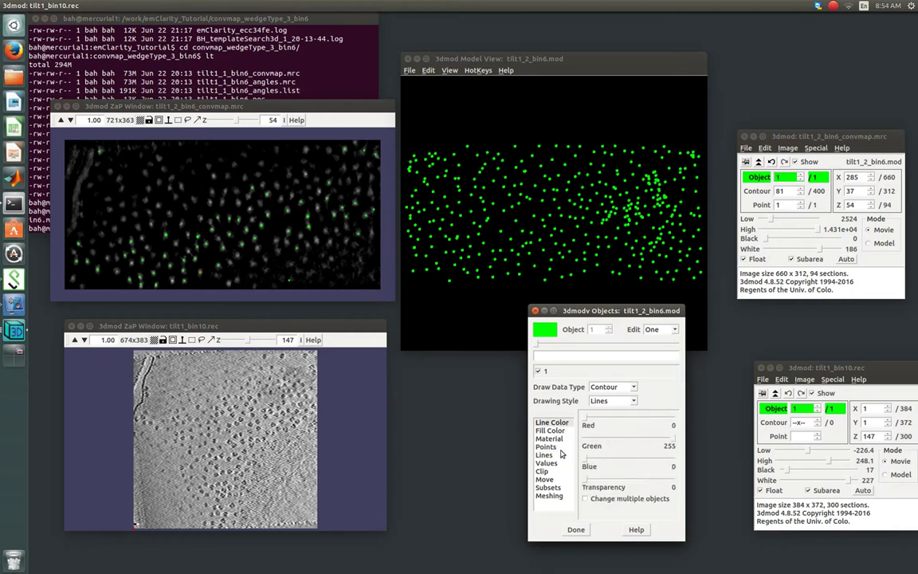
left_click(548, 446)
left_click(561, 457)
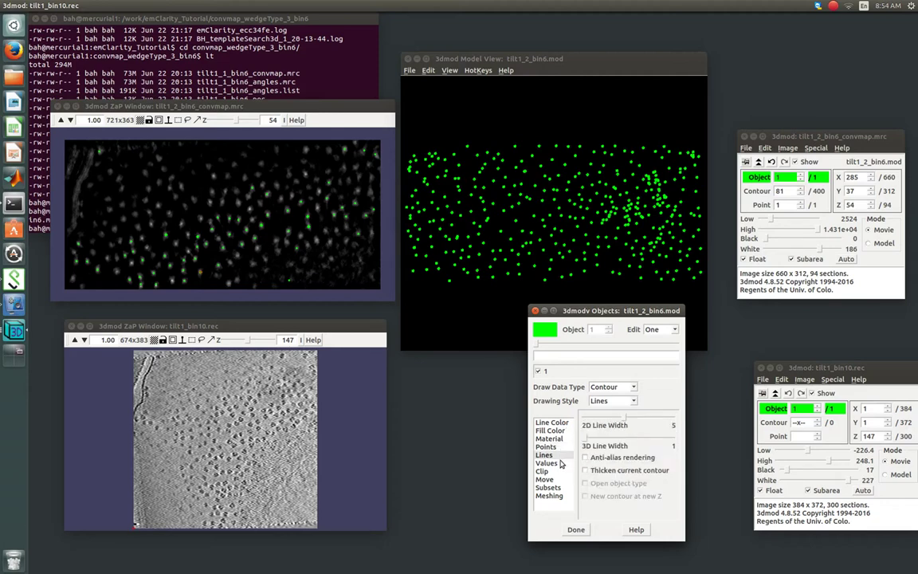
left_click(576, 530)
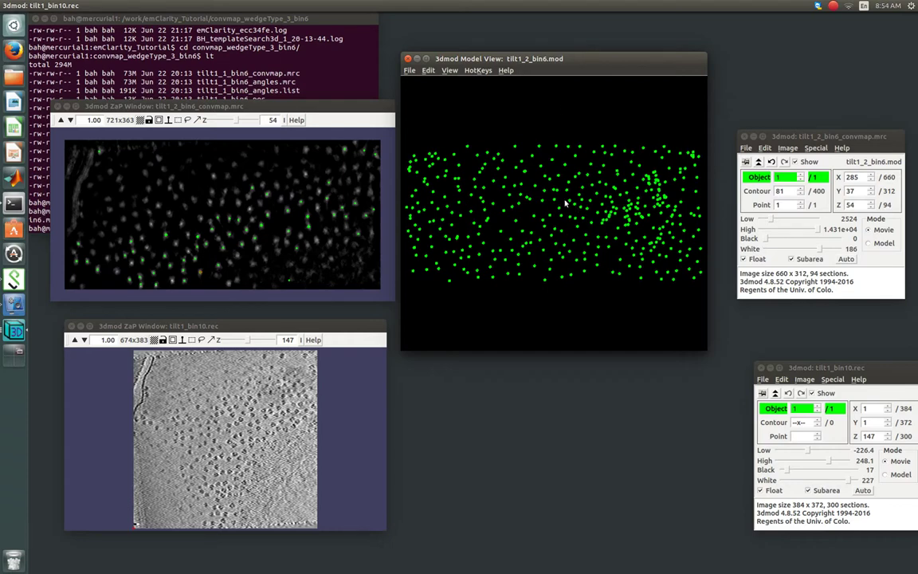
Try a dark green Model View background, then reset it to black 0,0,0
key("ctrl+b")
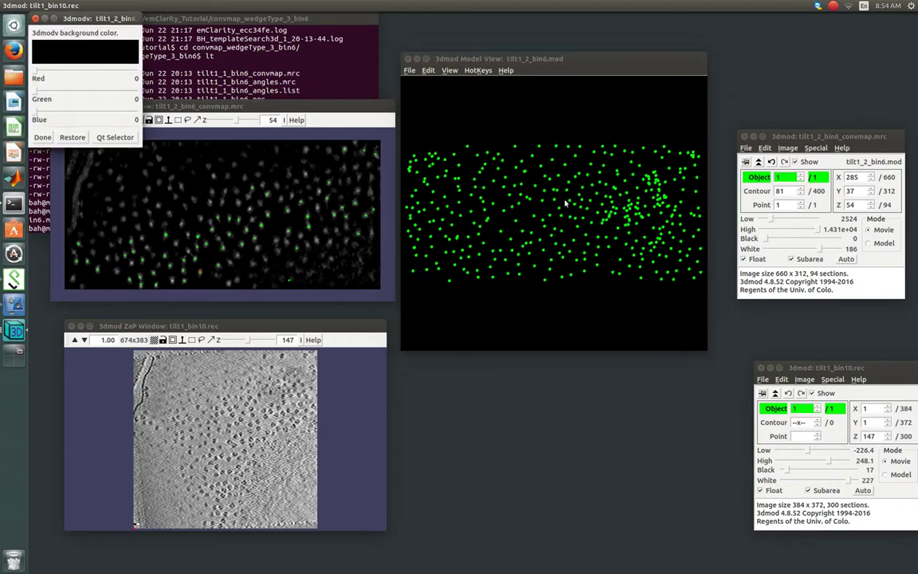
left_click_drag(35, 91, 28, 65)
left_click(36, 17)
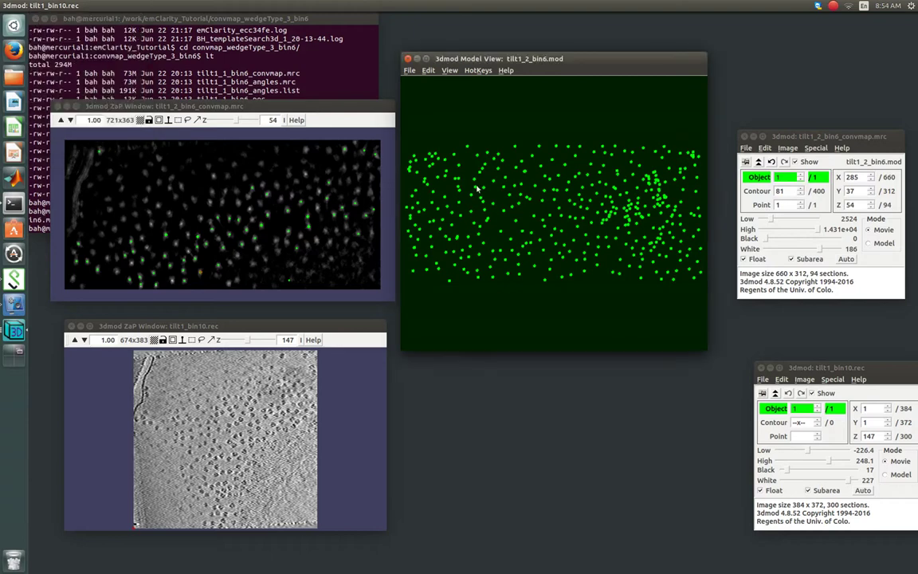
key("ctrl+b")
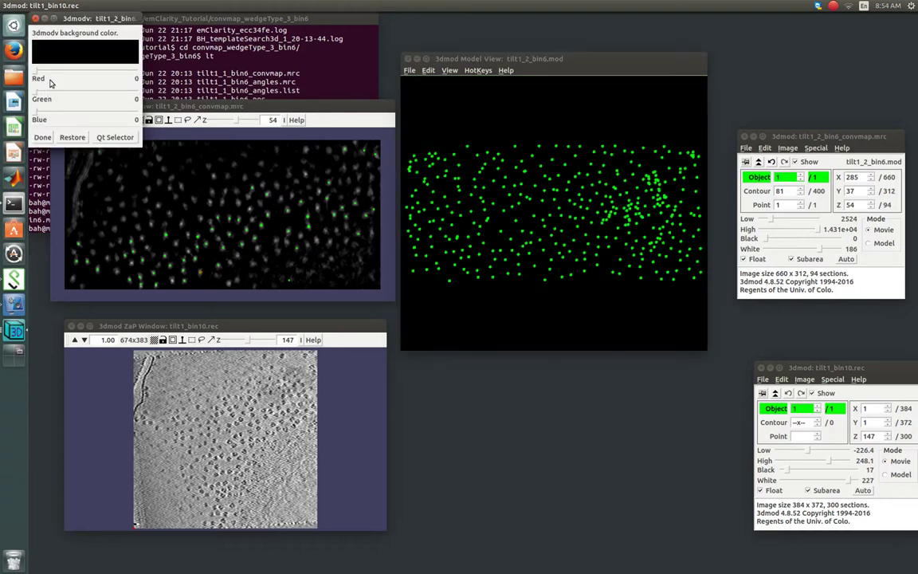
left_click(35, 18)
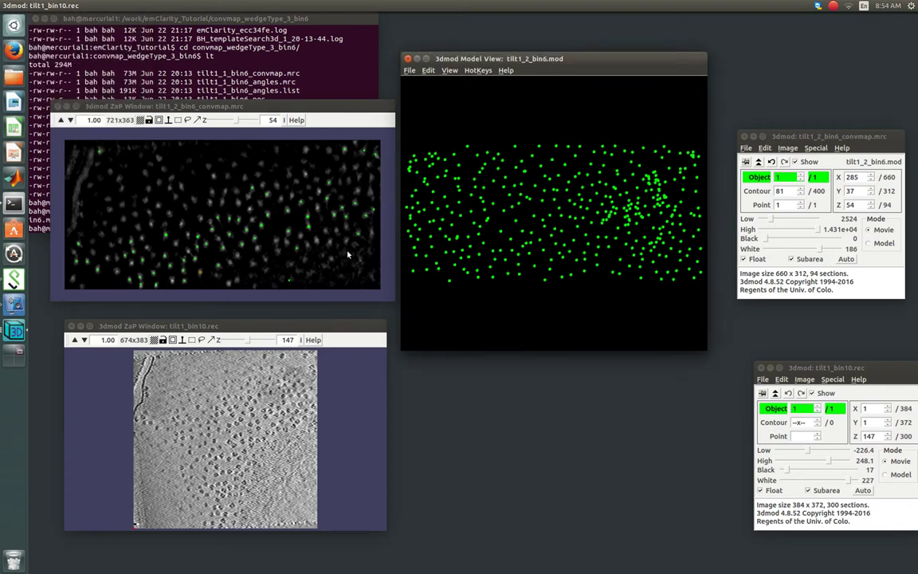
Magnify the convmap slice to 2.00 and reopen the object properties editor
left_click(61, 119)
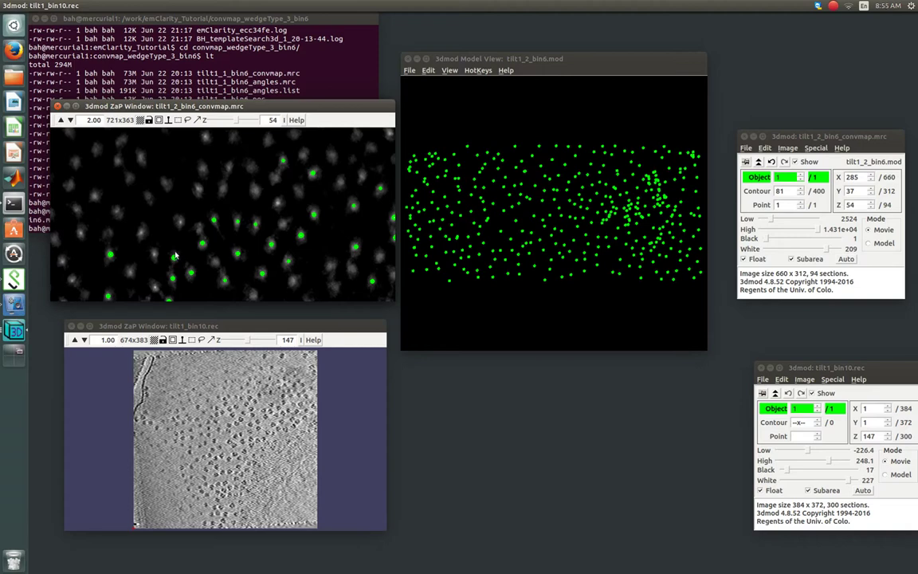
key("shift+o")
left_click(676, 56)
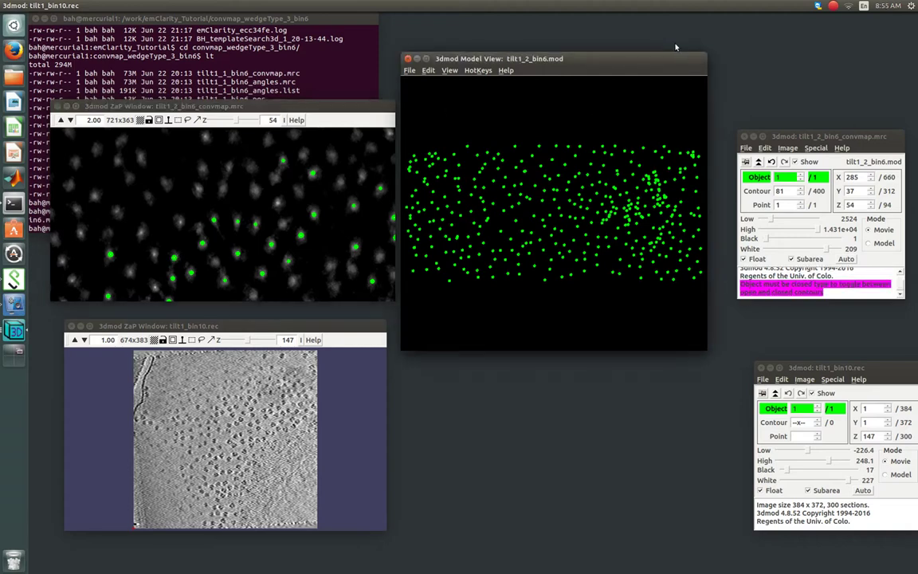
key("shift+o")
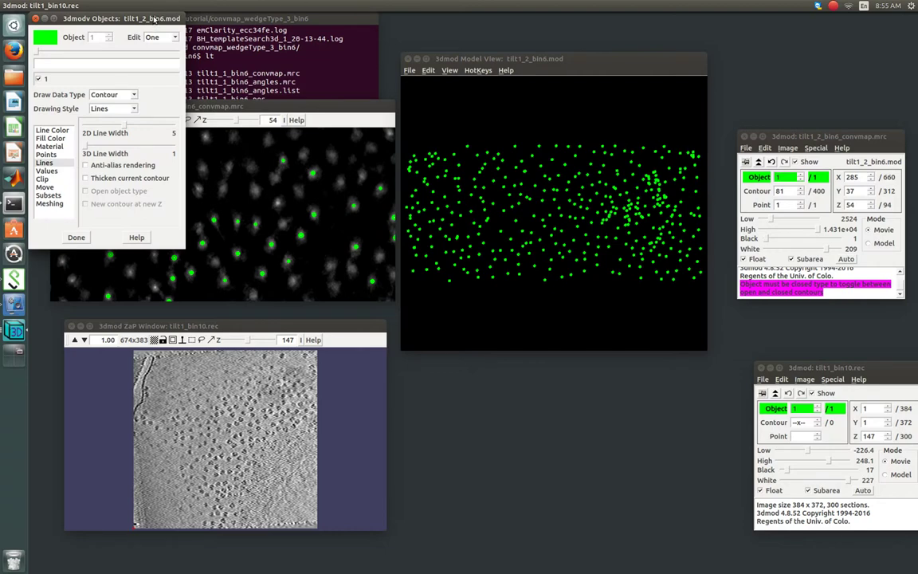
left_click_drag(139, 19, 573, 296)
Enlarge the particle spheres, set 2D line width to 3, and zoom the convmap back to 1.00
left_click(465, 424)
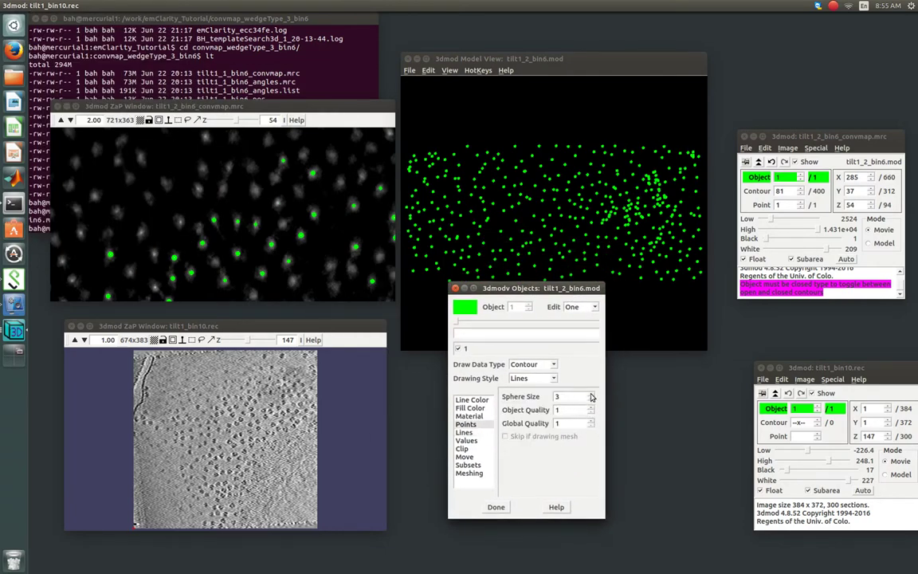
left_click(591, 393)
left_click(592, 396)
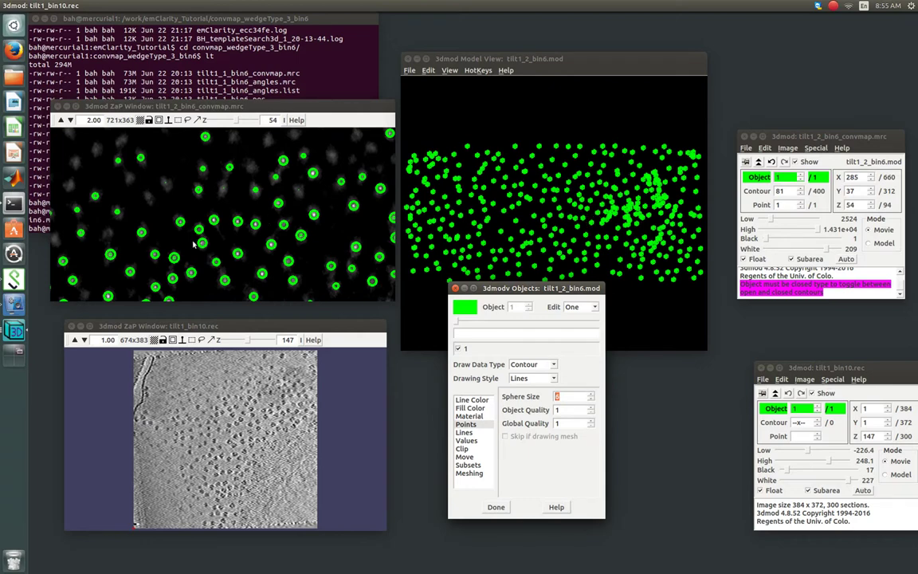
left_click(464, 433)
left_click(527, 397)
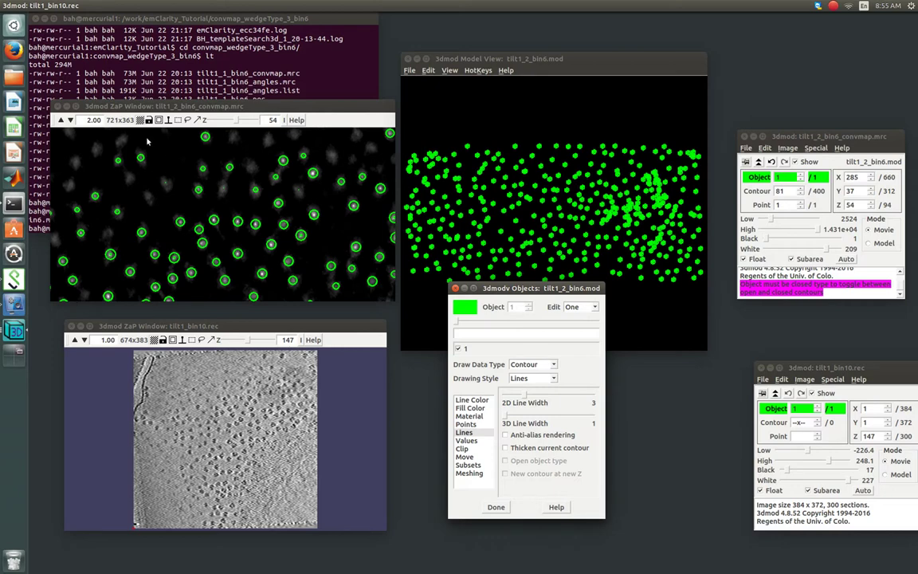
left_click(71, 121)
left_click(70, 120)
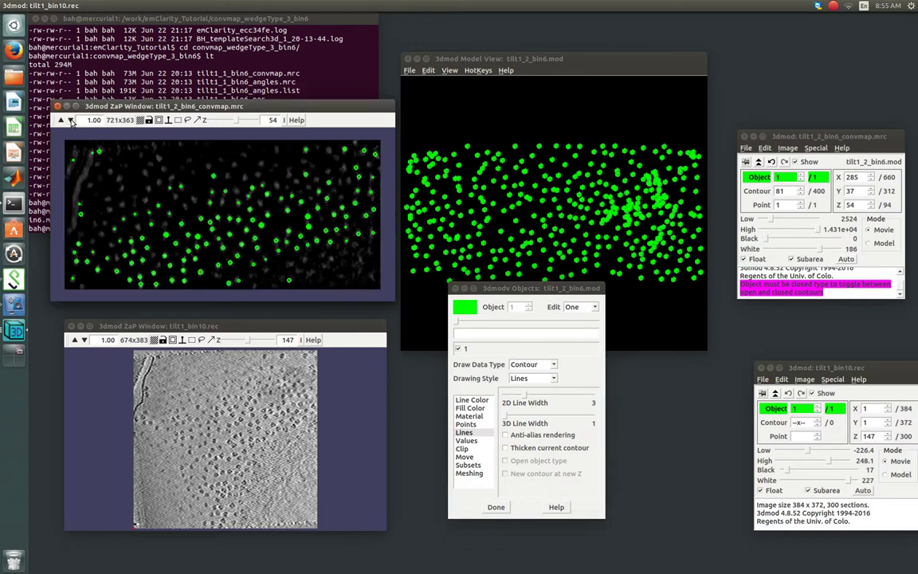
Close the object editor, view the enlarged convmap's top-left edge at 2.00, and switch to Model mode
left_click(454, 290)
left_click(454, 289)
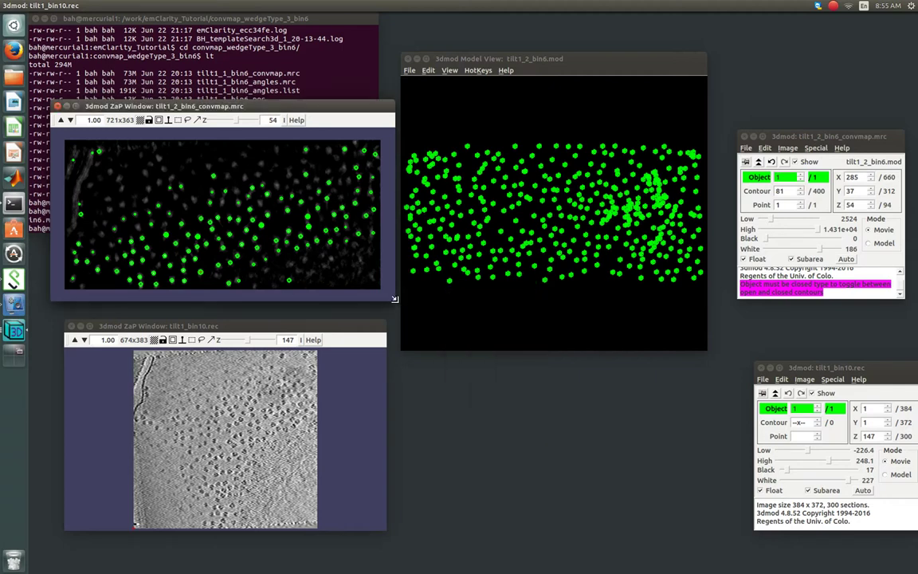
left_click_drag(393, 298, 450, 364)
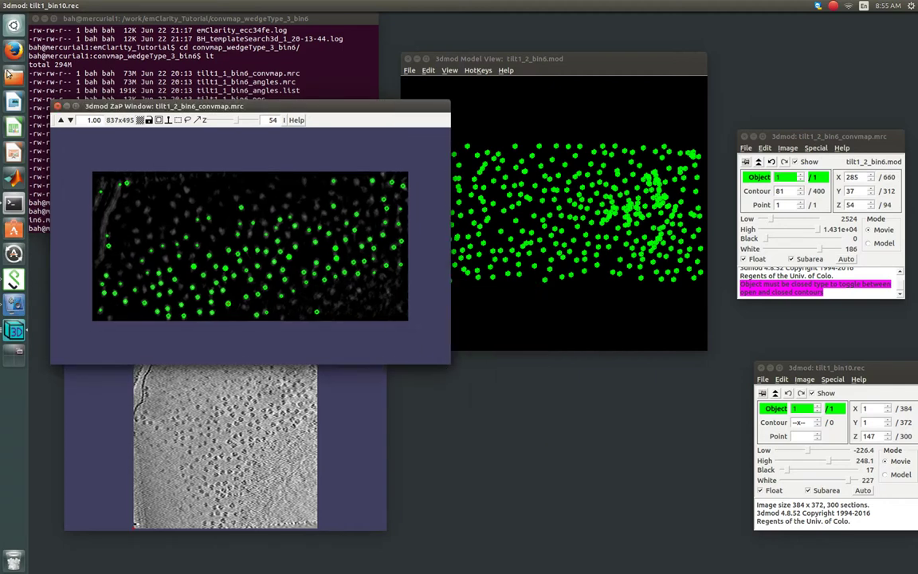
key("equal")
key("equal")
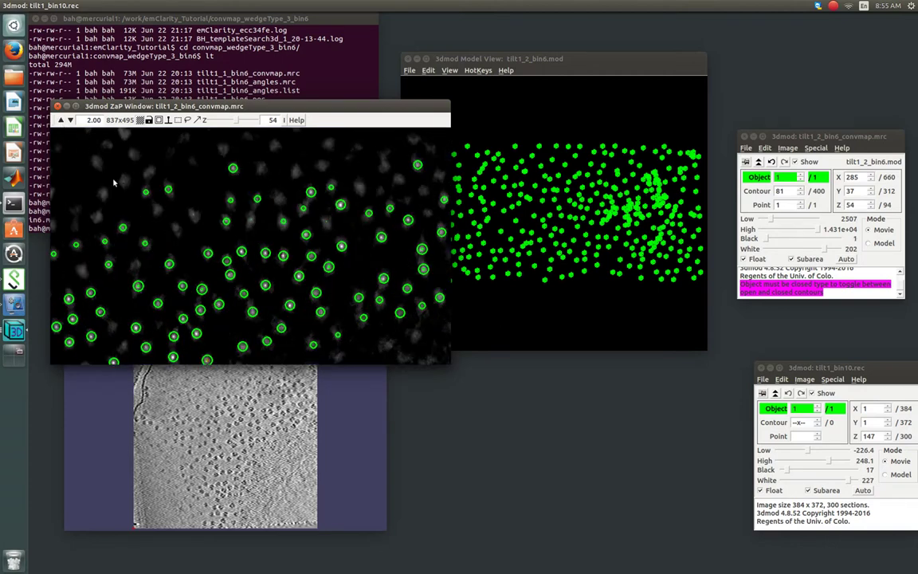
left_click_drag(113, 184, 195, 180)
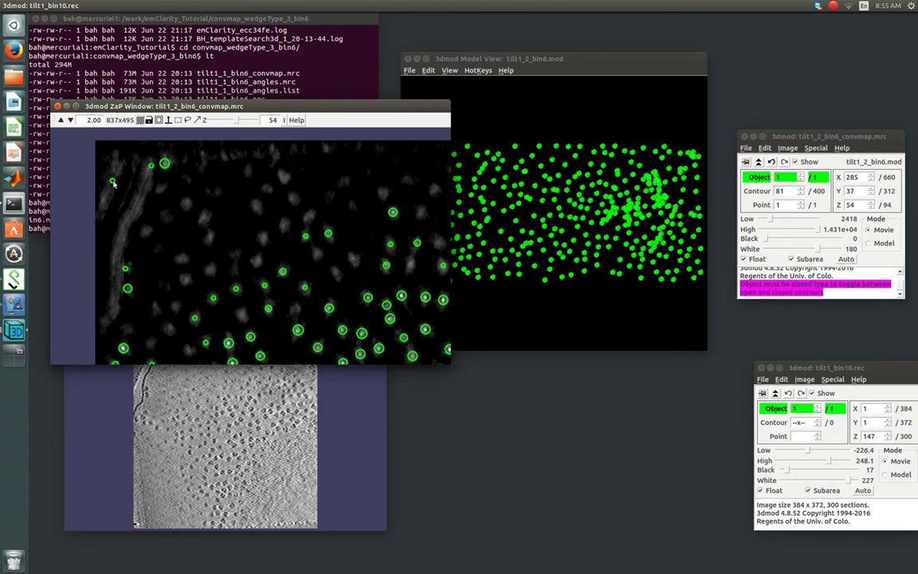
left_click(871, 244)
Select the particle on the left-edge streak and turn off Wi-Fi
left_click(113, 180)
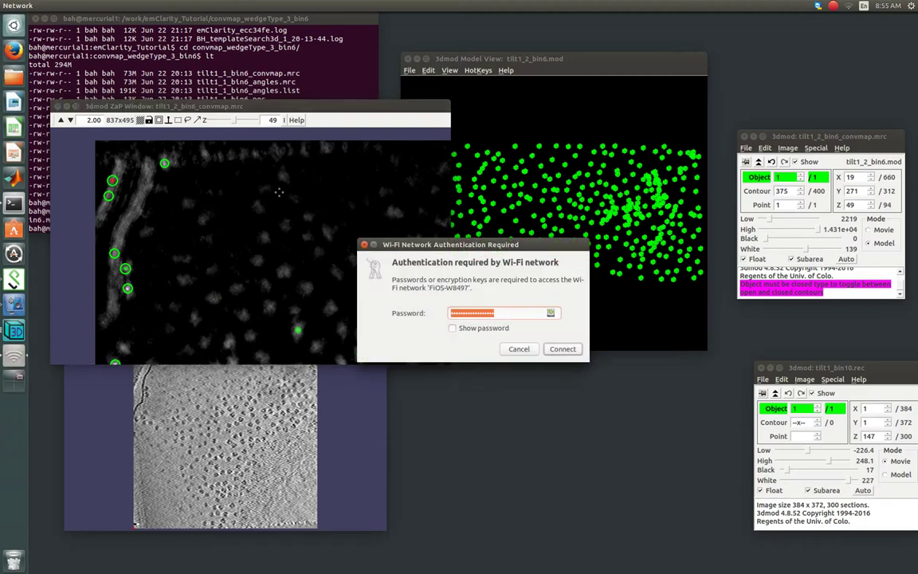
left_click(576, 348)
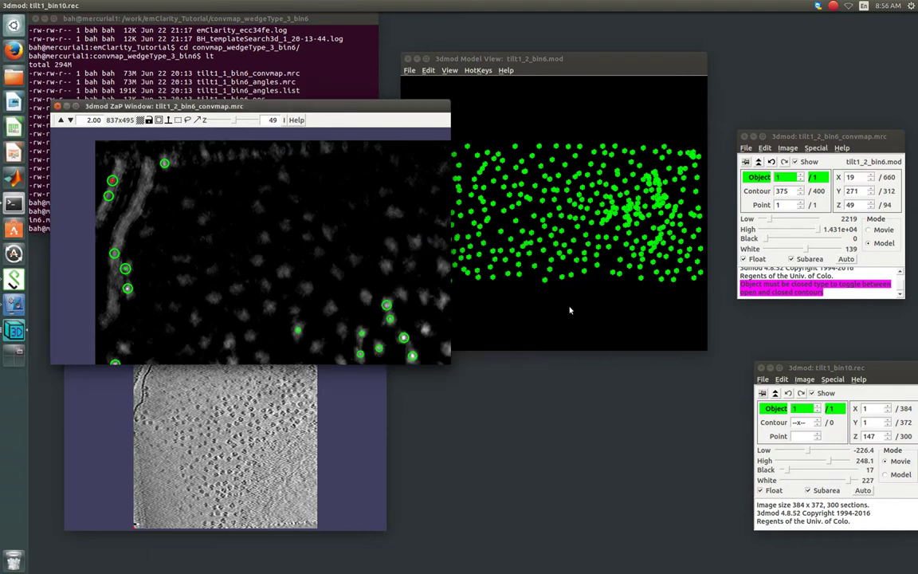
left_click(855, 5)
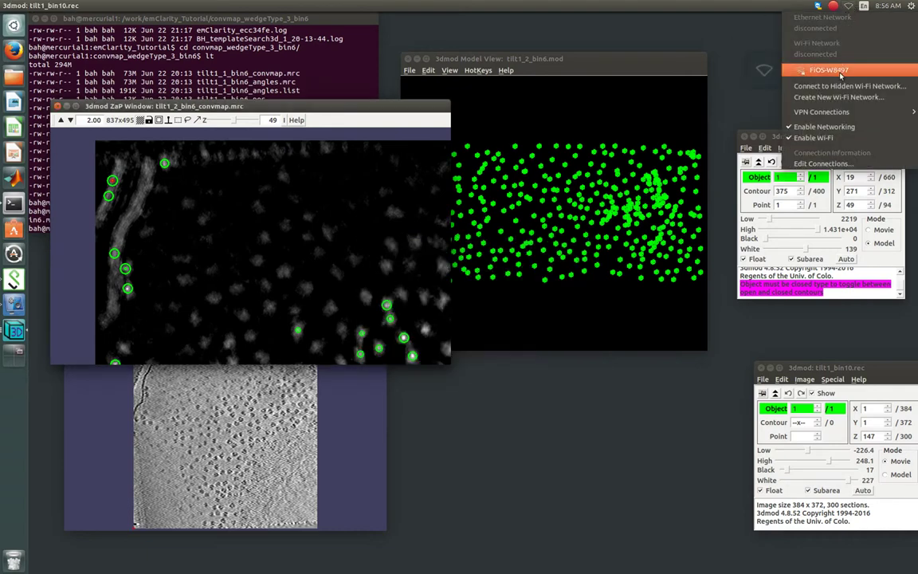
left_click(841, 138)
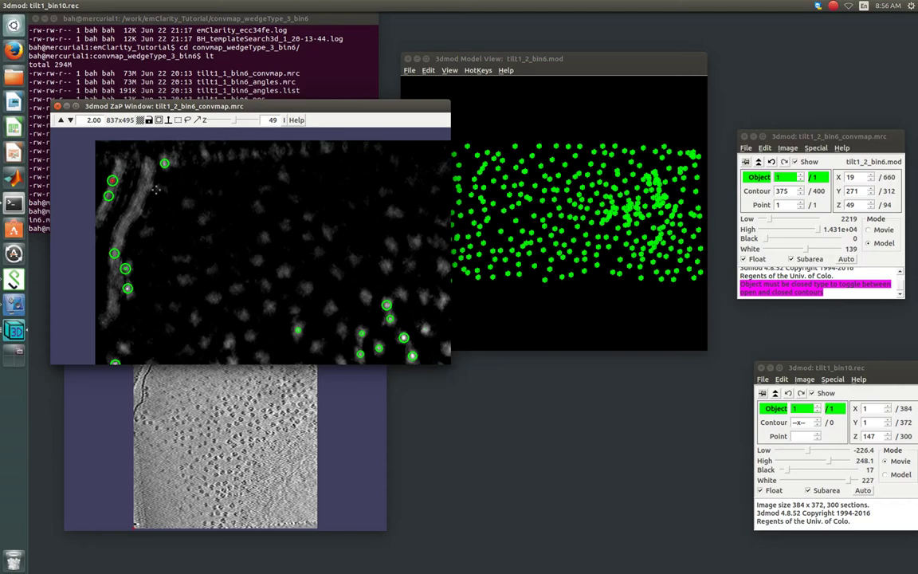
Delete then restore the membrane junk contour, save snapshot zap000.jpg, and step to section 48
key("shift+d")
key("ctrl+z")
key("ctrl+s")
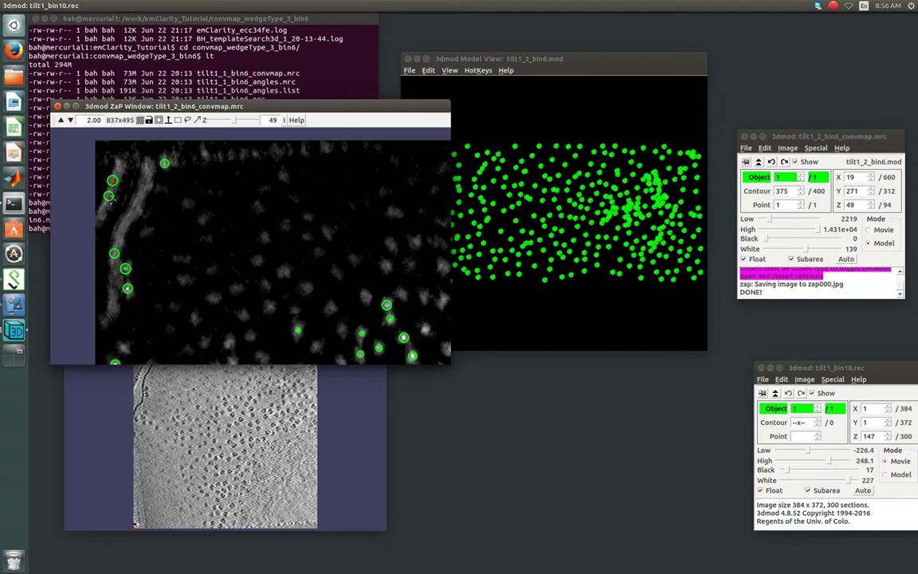
key("Down")
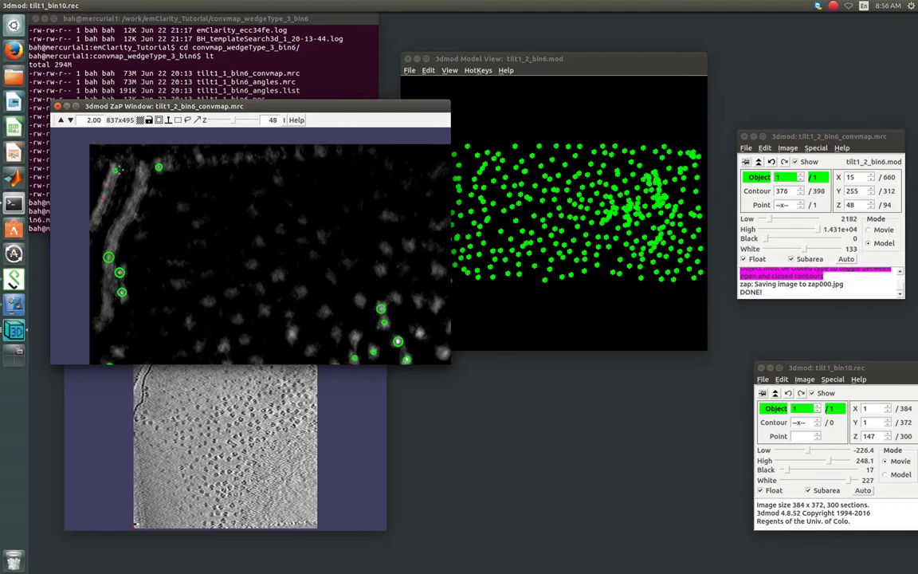
Check and remove the junk contours along the left membrane edge in the ZaP slice
left_click(115, 170)
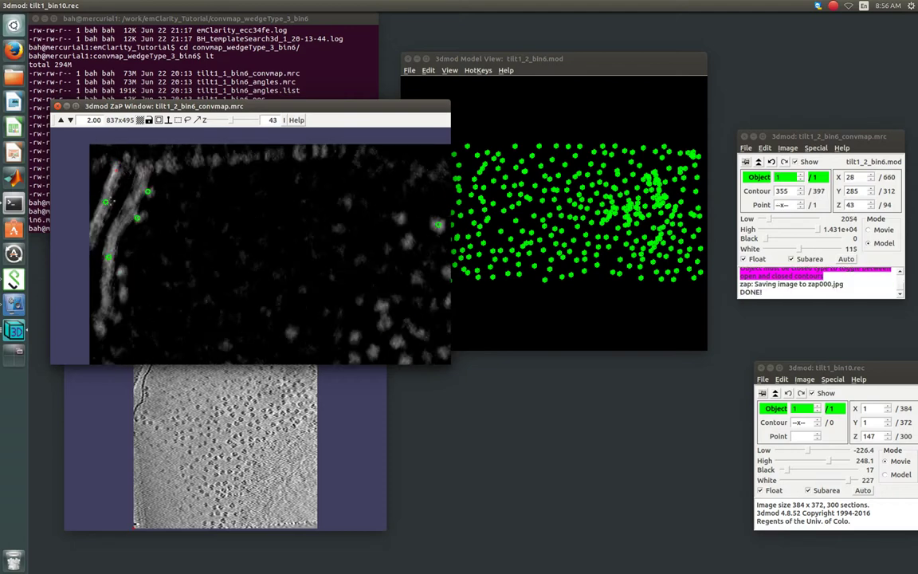
left_click(105, 201)
left_click(102, 327)
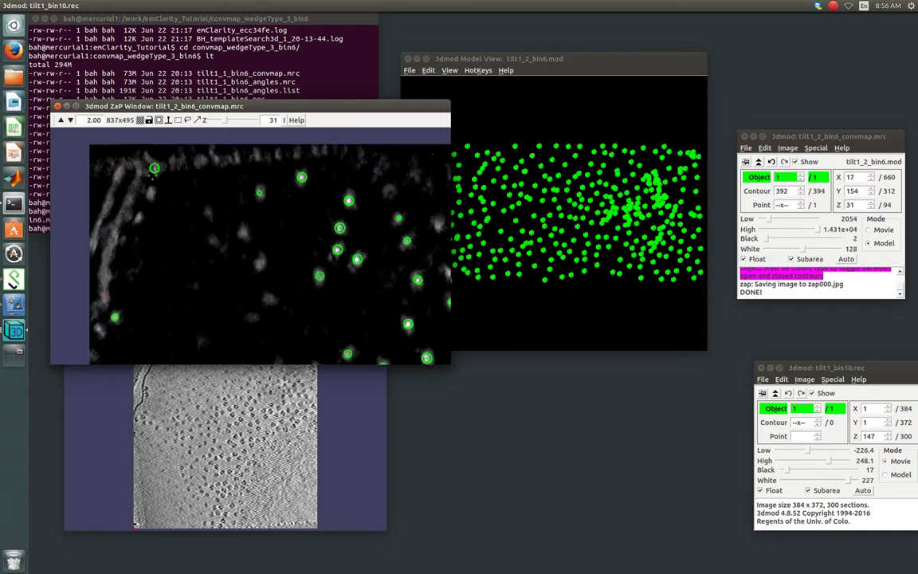
left_click(126, 223)
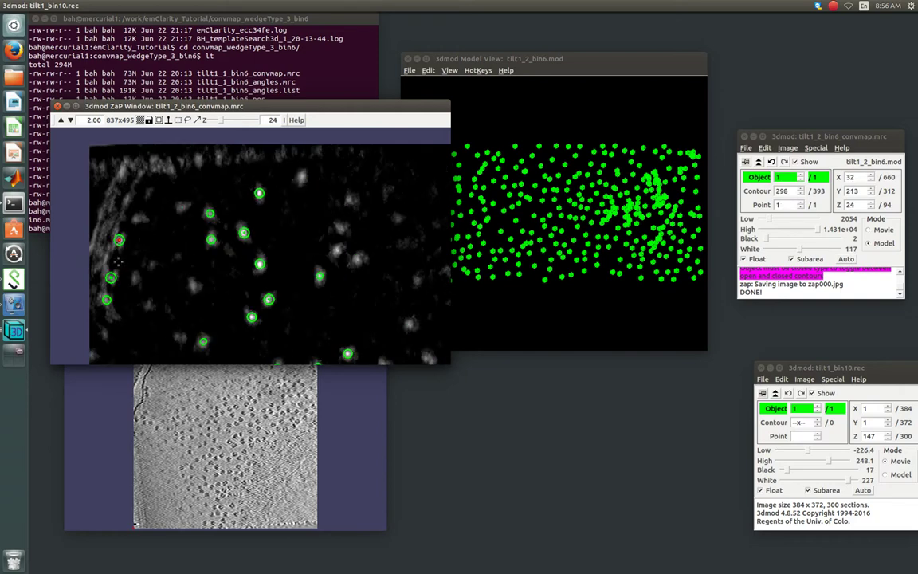
left_click(107, 216)
left_click(106, 299)
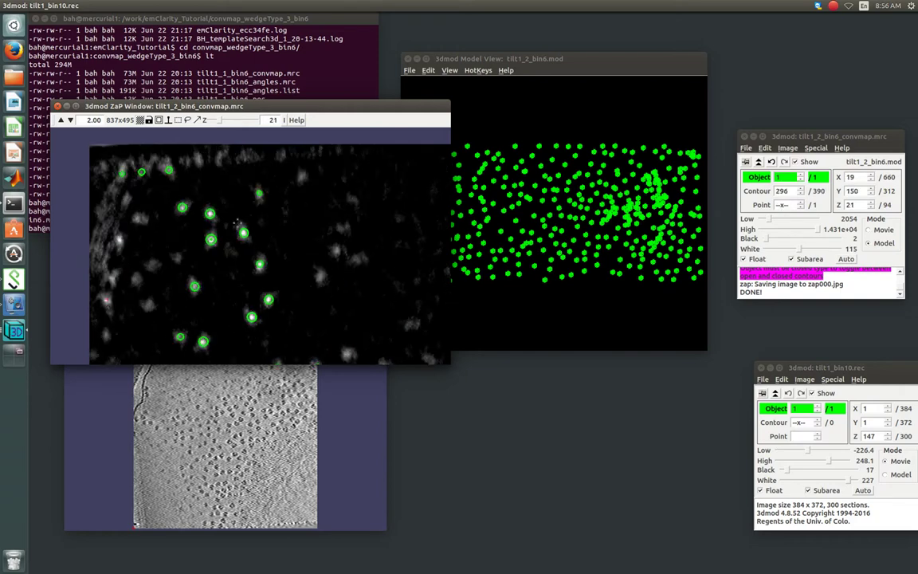
left_click(119, 169)
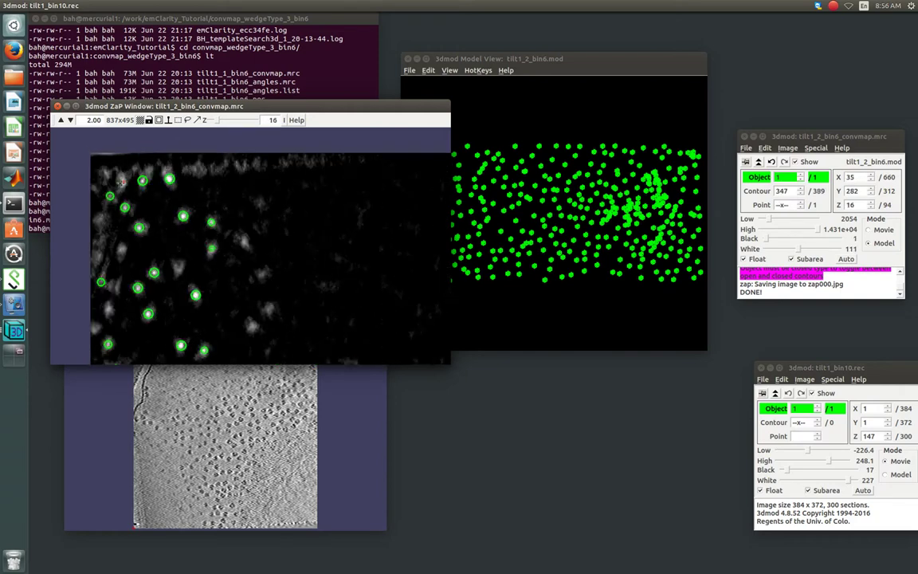
left_click(99, 177)
left_click(125, 207)
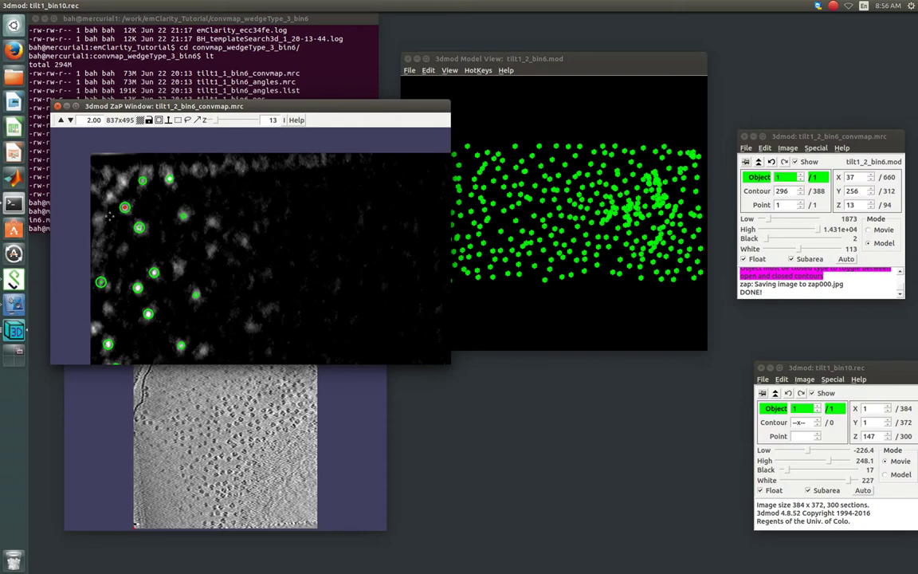
left_click(92, 202)
Go to section 12, zoom the slice to 4.00 and pan to show its left border
key("Page_Down")
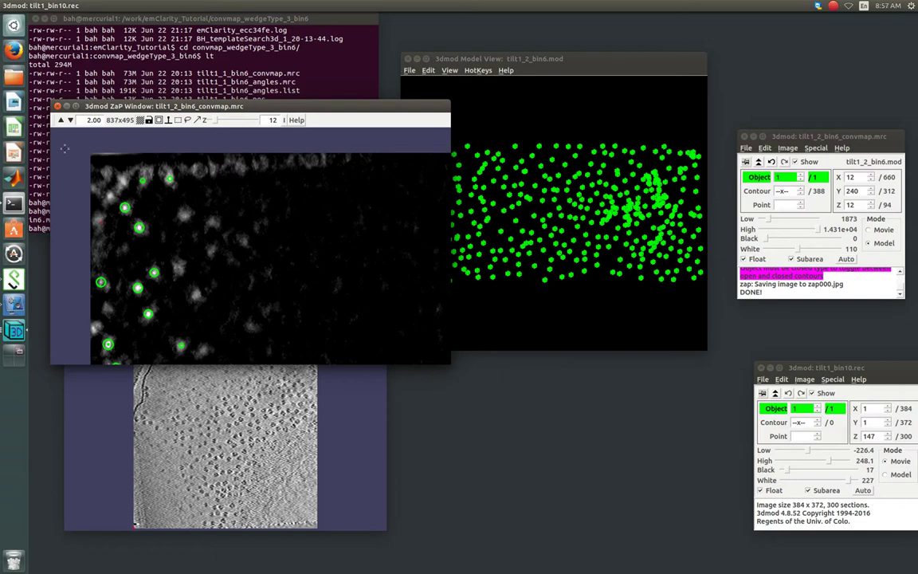
left_click(61, 120)
left_click_drag(160, 168, 253, 202)
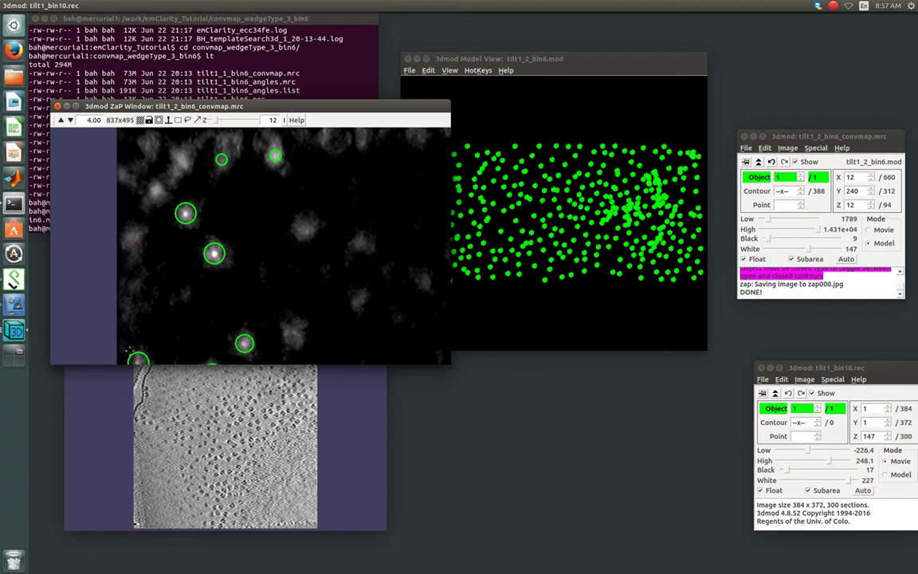
Zoom the slice back out and delete two junk contours in the right cluster with Shift-D
left_click(71, 119)
left_click(70, 120)
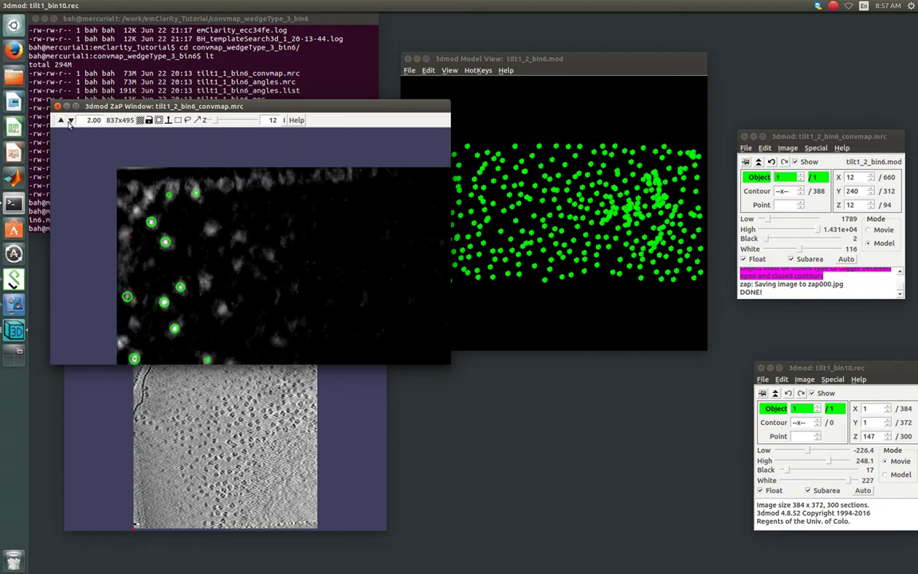
left_click(70, 120)
left_click(70, 120)
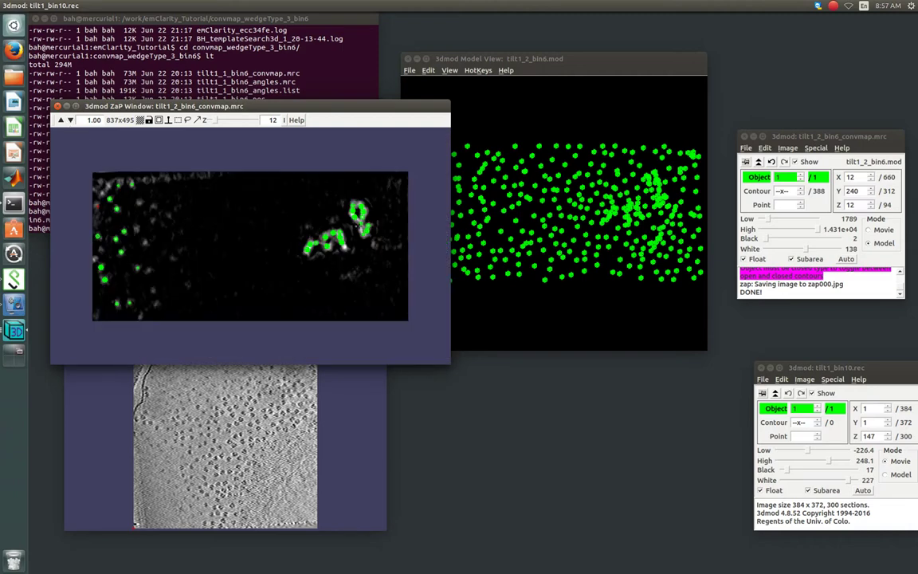
left_click(353, 211)
key("shift+d")
left_click(360, 209)
key("shift+d")
Move the ZaP and Model View windows aside and enlarge the 3D model view
left_click_drag(348, 116, 291, 87)
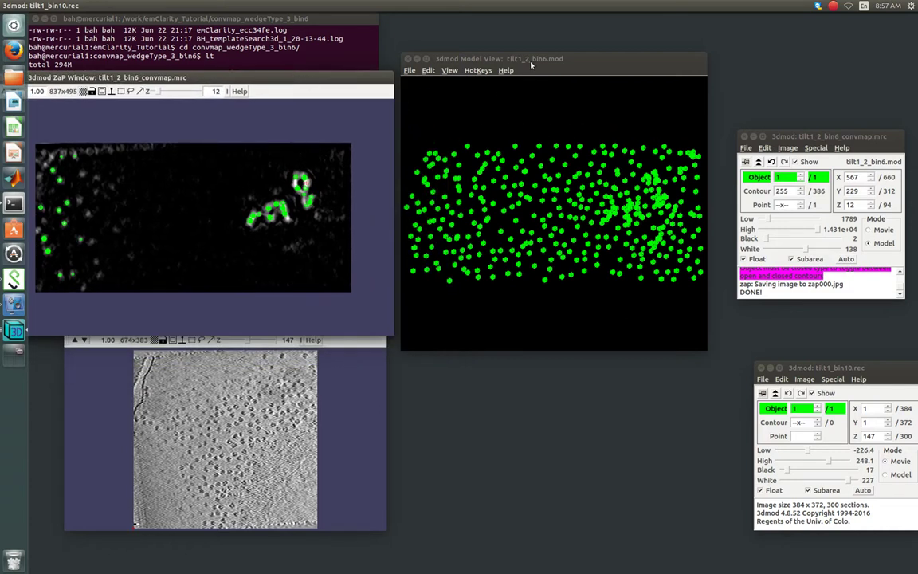
left_click_drag(478, 58, 403, 55)
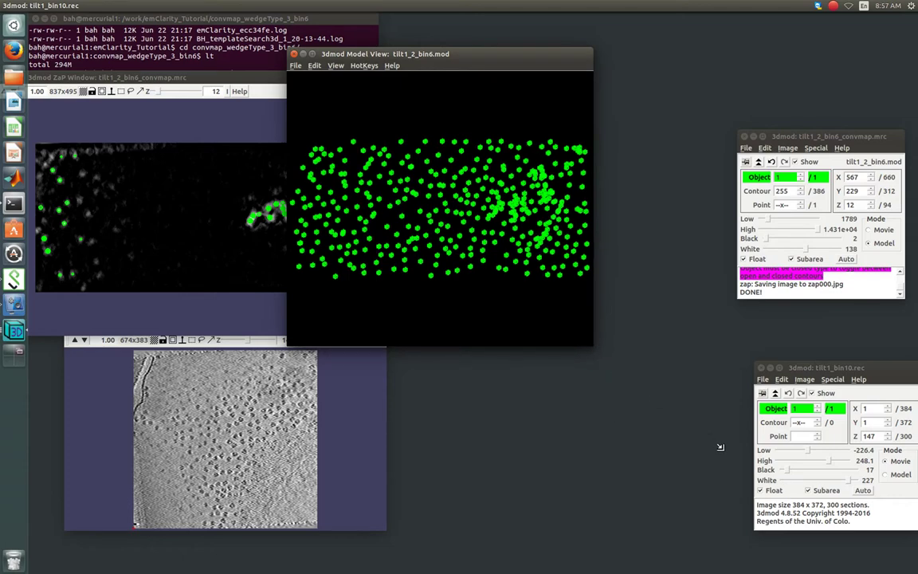
key("Down")
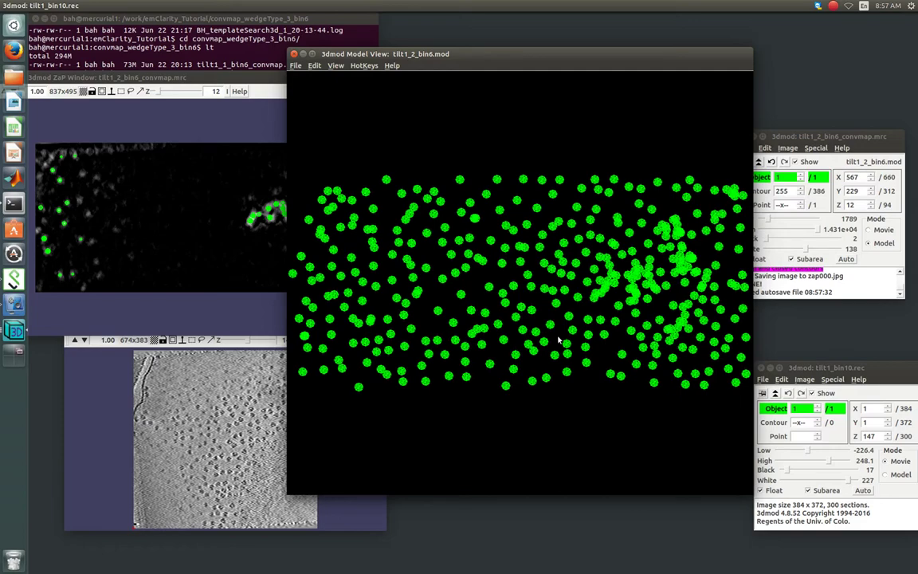
Rotate the 3D model about the horizontal axis until the particles form a thin tilted band
left_click_drag(514, 341, 682, 309)
left_click(682, 309)
left_click_drag(581, 255, 479, 264)
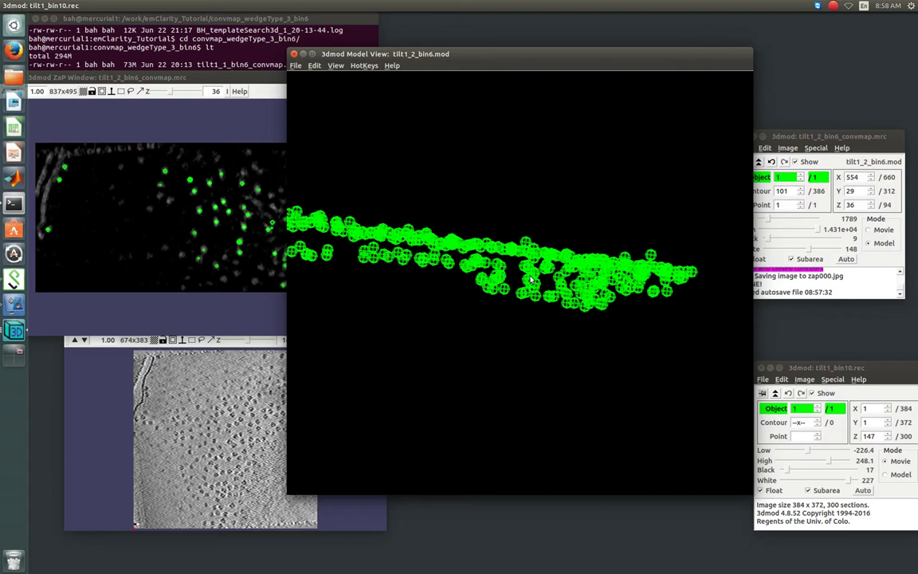
Ctrl-click the 26 stray spheres below the band and request their deletion with Shift-D
left_click_drag(531, 276, 509, 275)
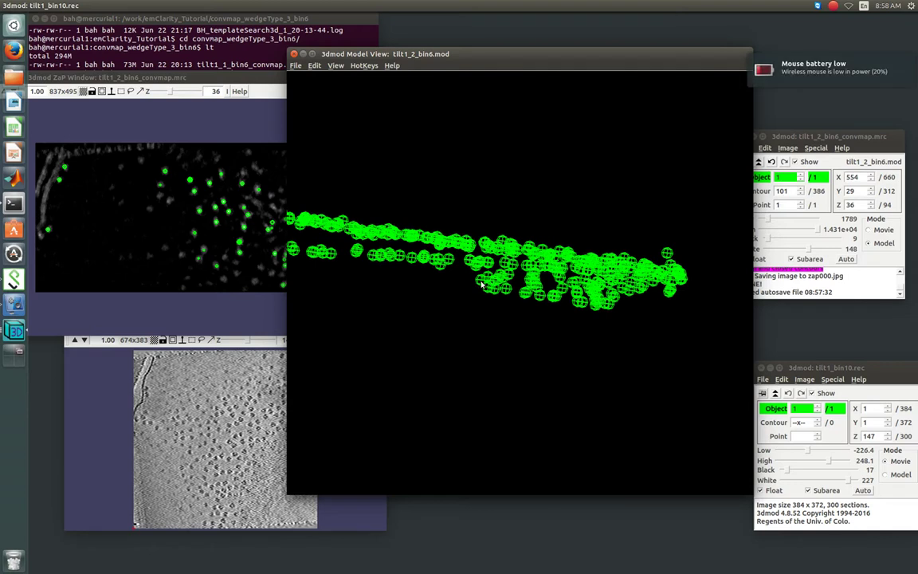
left_click(483, 284)
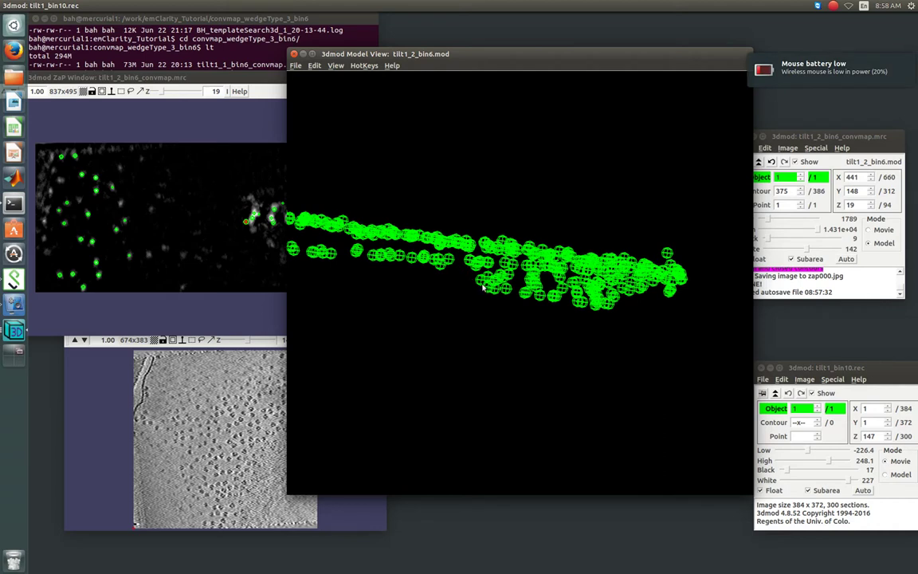
left_click(556, 301)
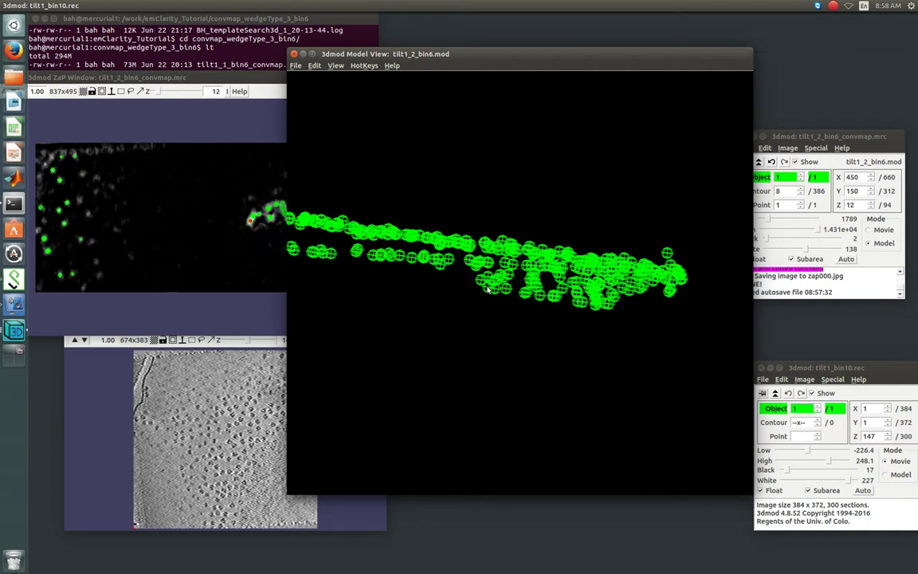
left_click(539, 294)
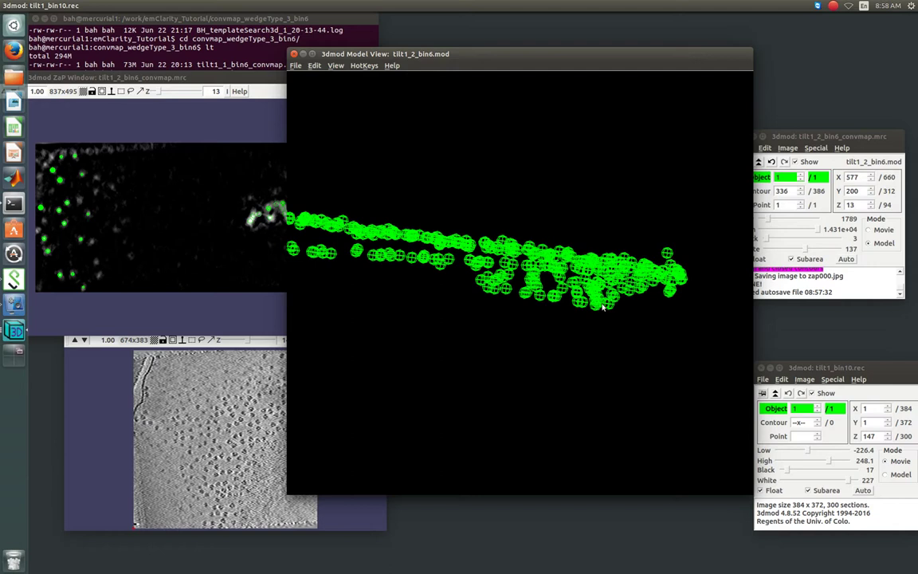
left_click(494, 279)
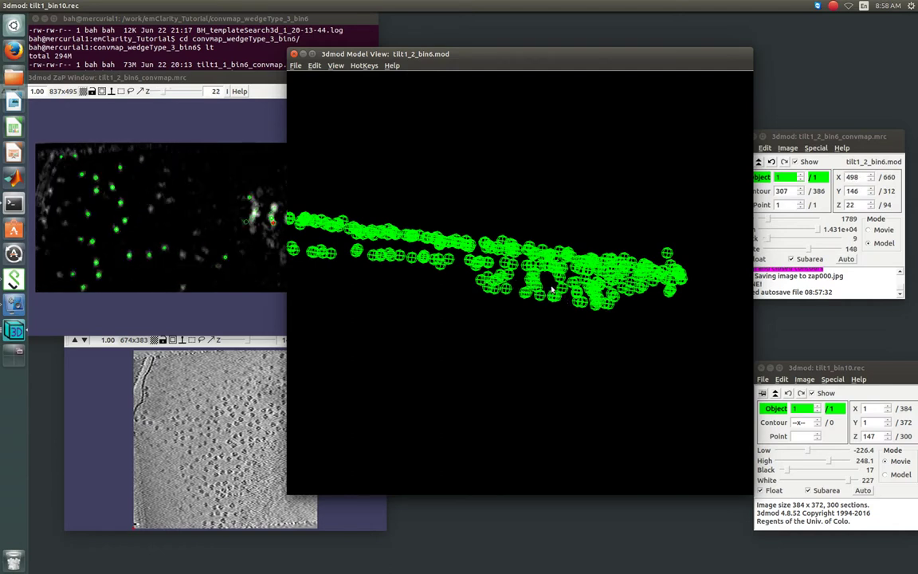
left_click(609, 305)
left_click(542, 299)
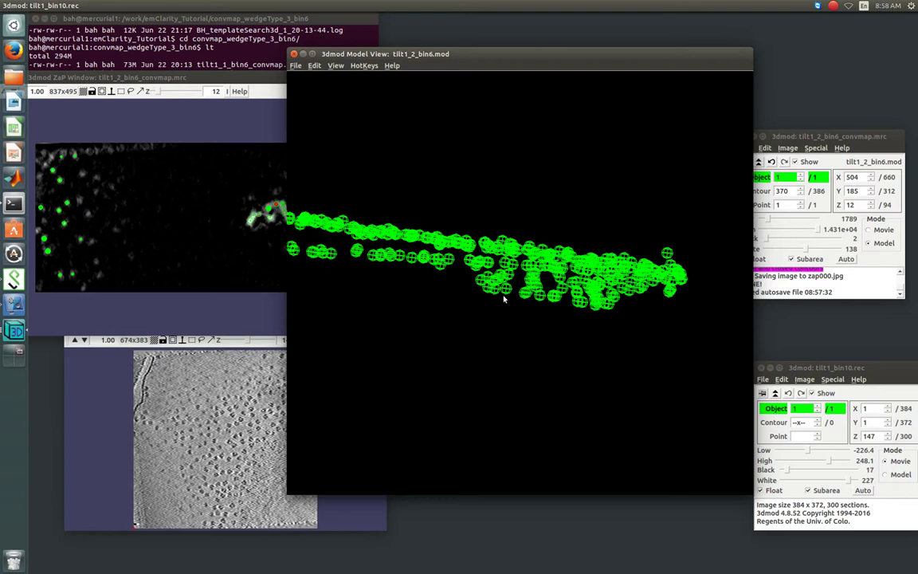
key("shift+d")
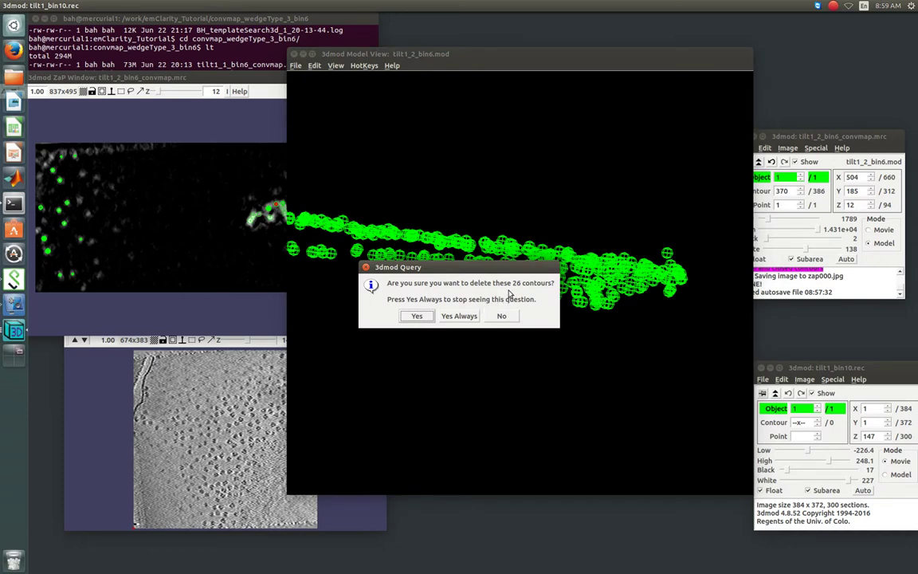
Confirm deleting the 26 contours, then delete the drooping particle cluster at section 31
left_click(465, 319)
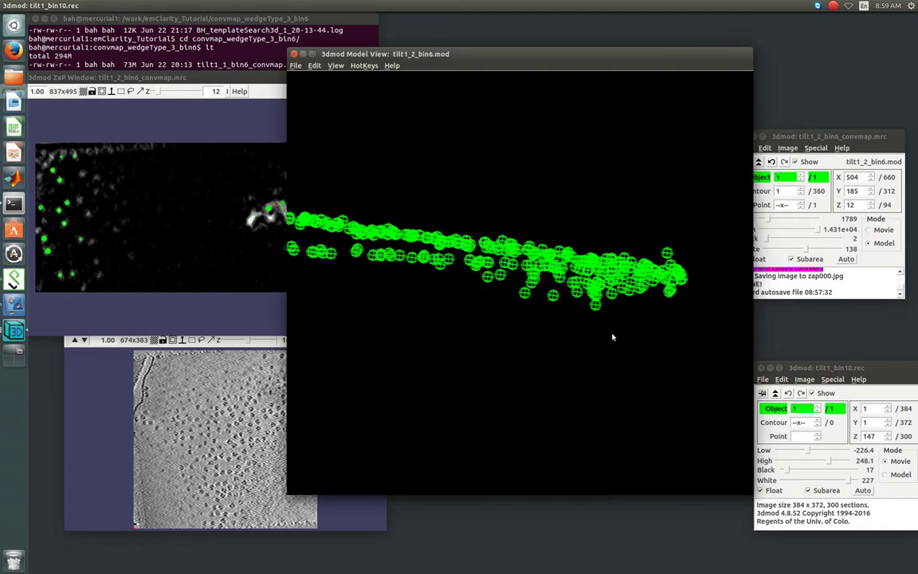
left_click(525, 296)
left_click(553, 265)
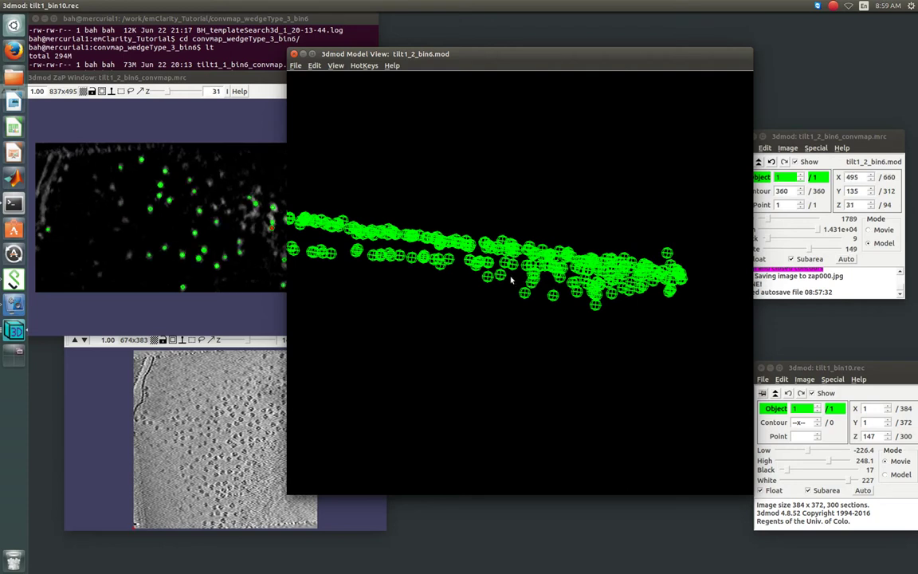
key("shift+d")
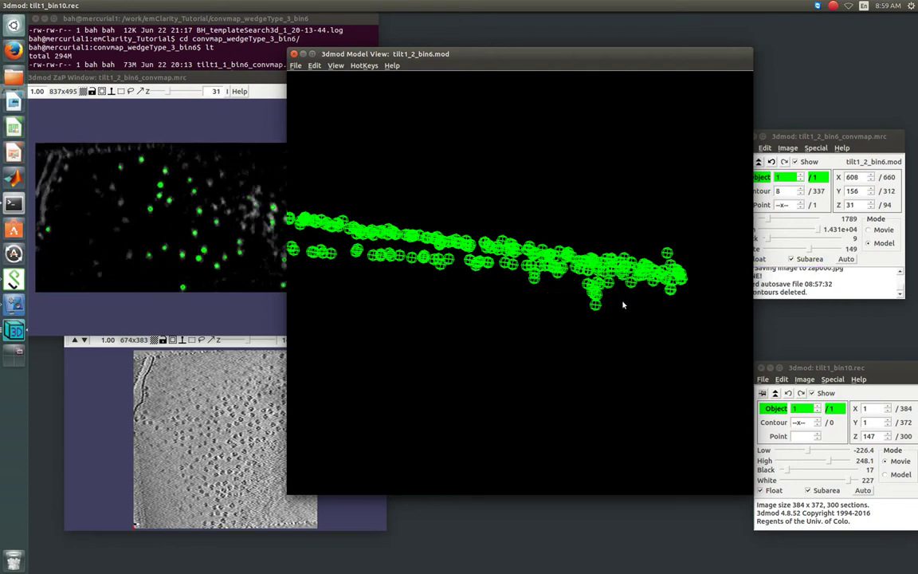
Delete five more dangling spheres below the band one by one, leaving 323 contours
left_click(607, 290)
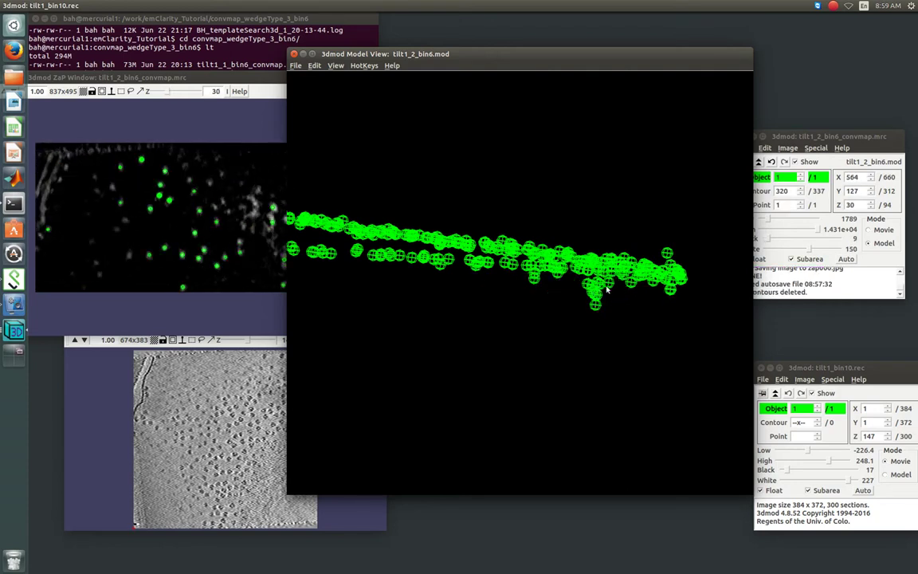
key("shift+d")
left_click(594, 294)
key("shift+d")
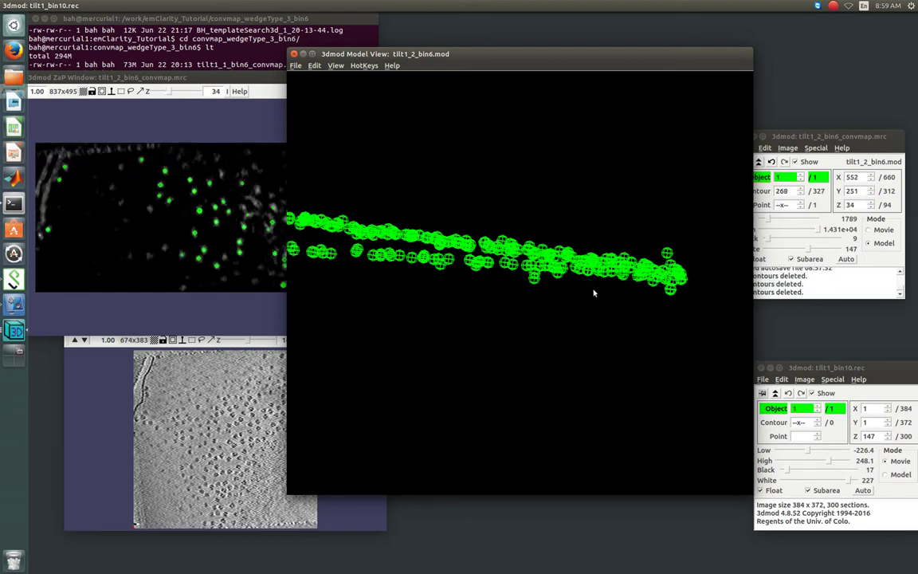
left_click(653, 265)
key("shift+d")
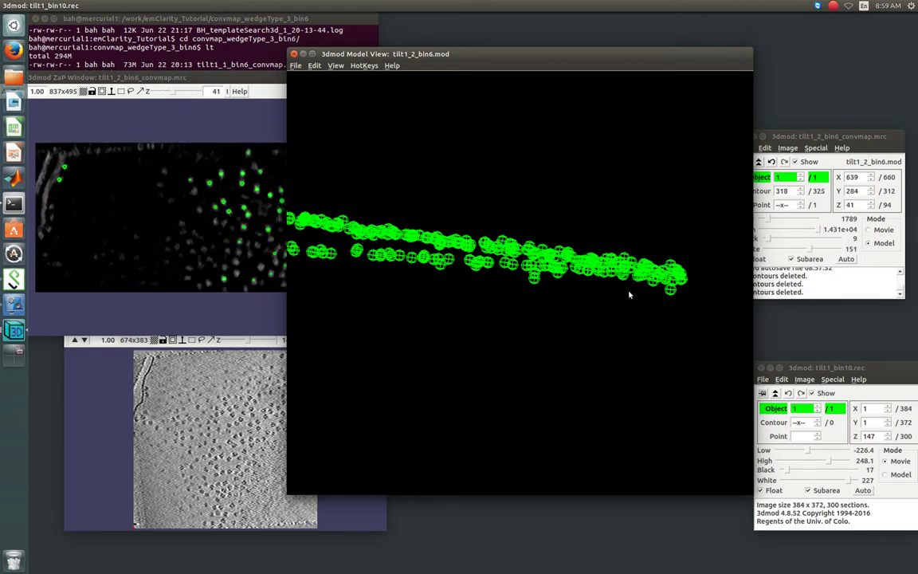
left_click(533, 277)
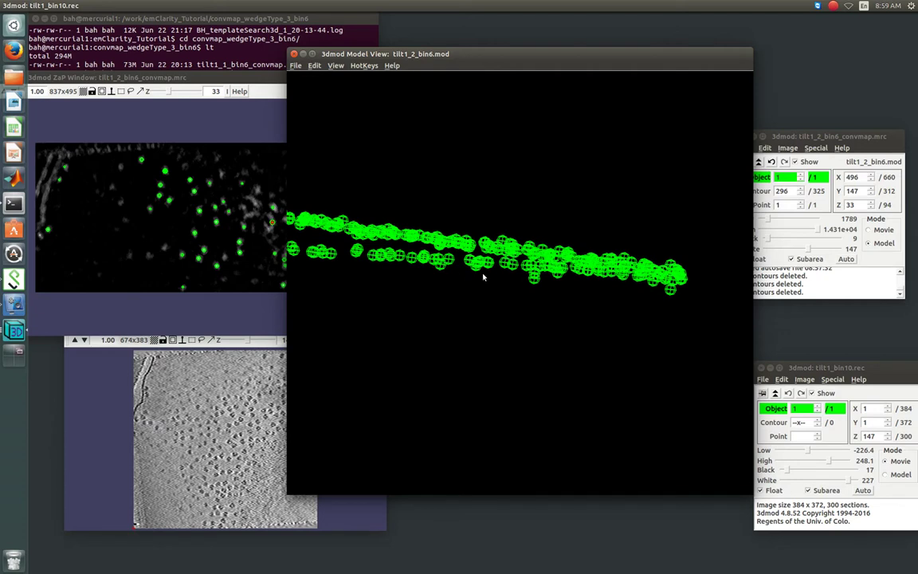
key("shift+d")
left_click(536, 281)
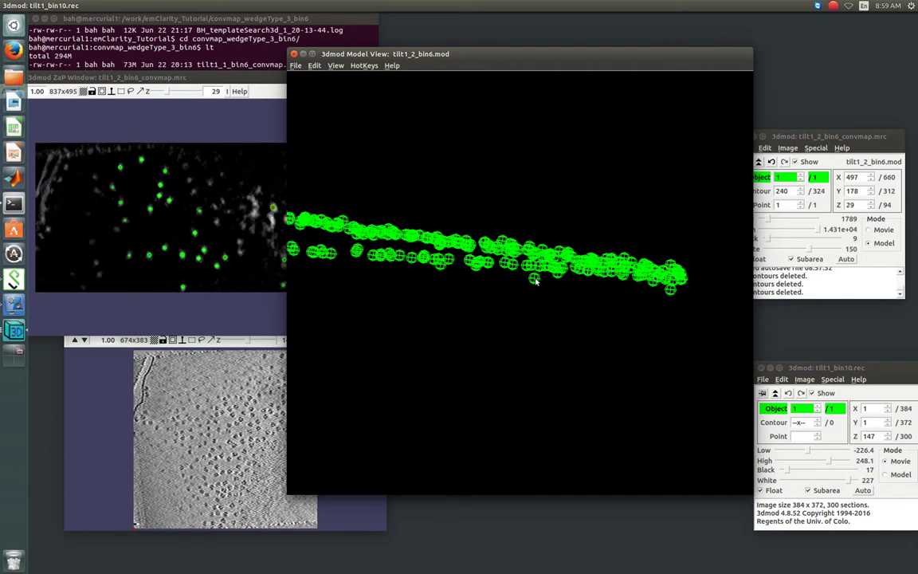
key("shift+d")
left_click_drag(394, 276, 558, 239)
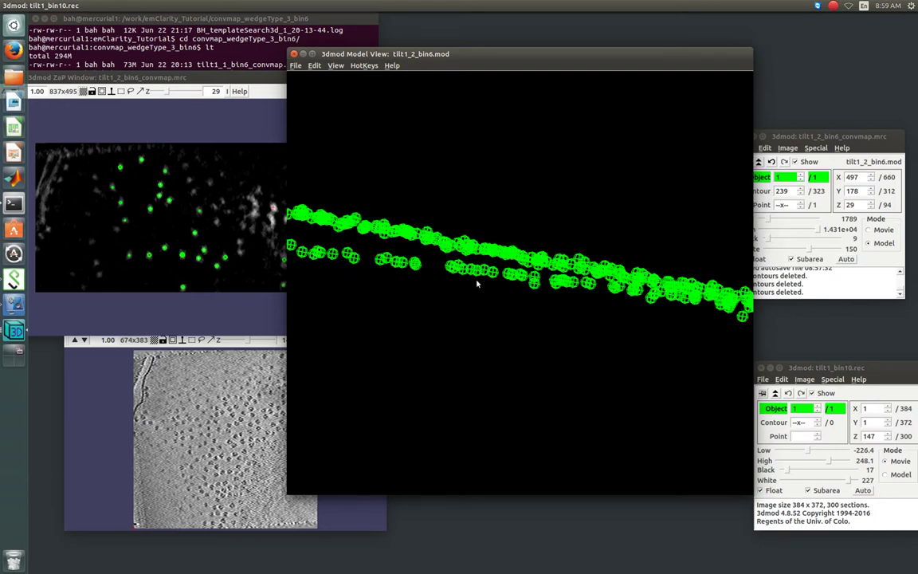
With the model face-on, check the left-edge spheres in ZaP and delete the junk ones
left_click_drag(476, 283, 431, 317)
left_click(389, 321)
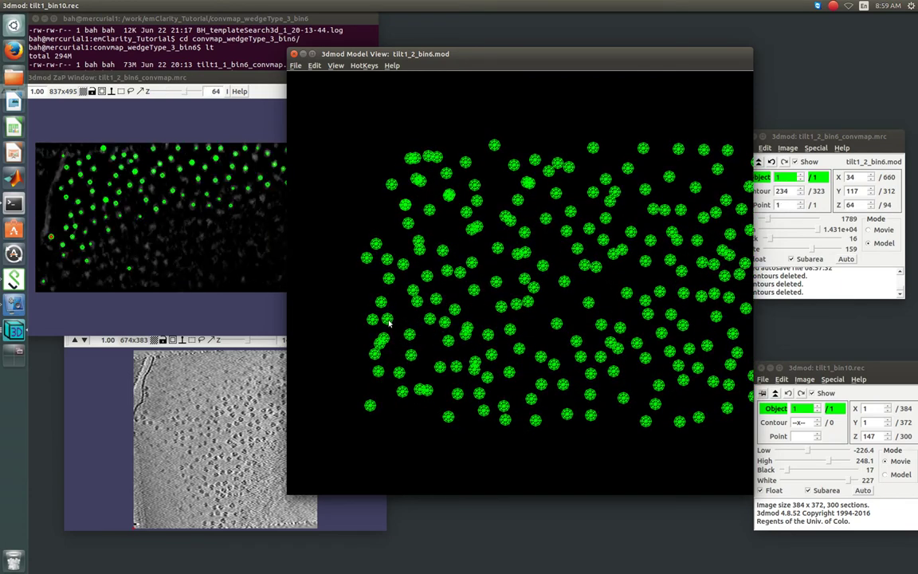
left_click(371, 408)
left_click(385, 344)
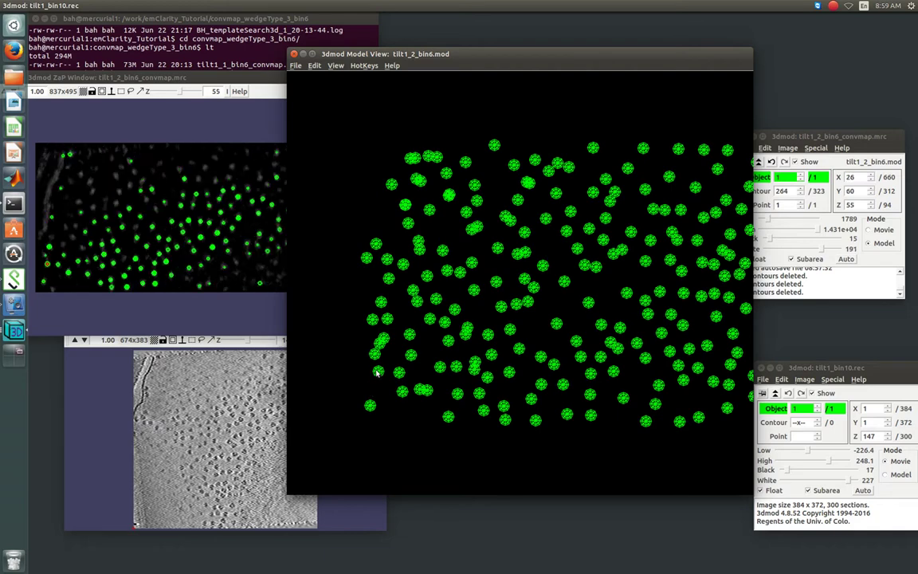
left_click(386, 344)
left_click(379, 163)
left_click(437, 160)
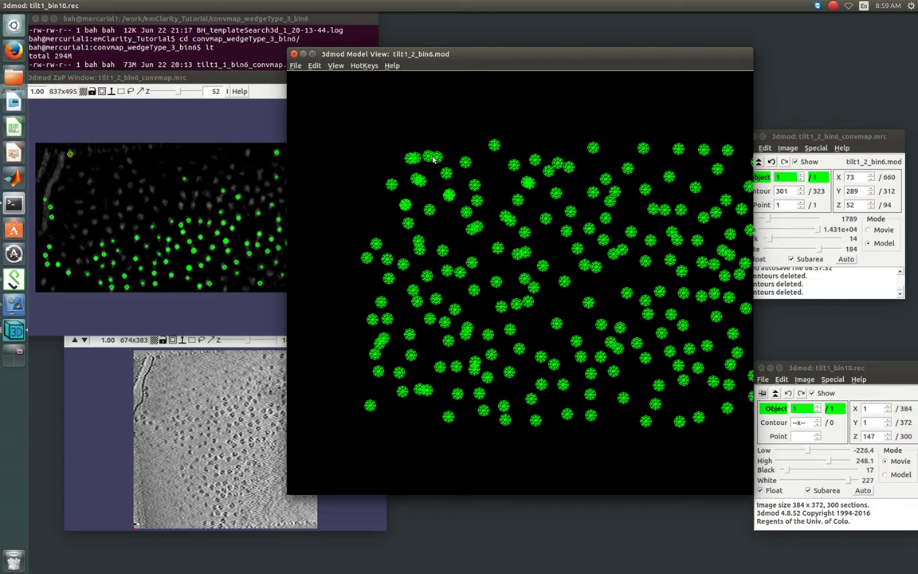
left_click(415, 158)
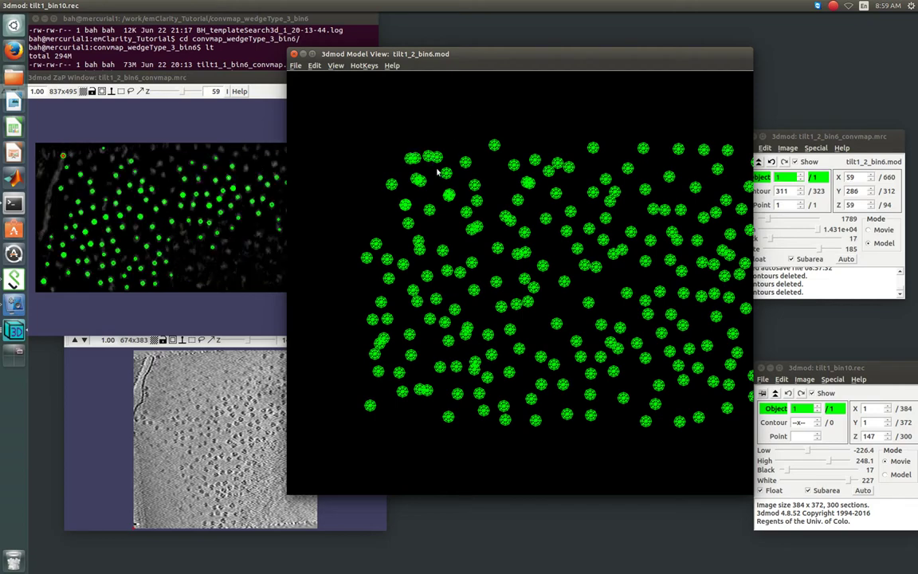
left_click(431, 157)
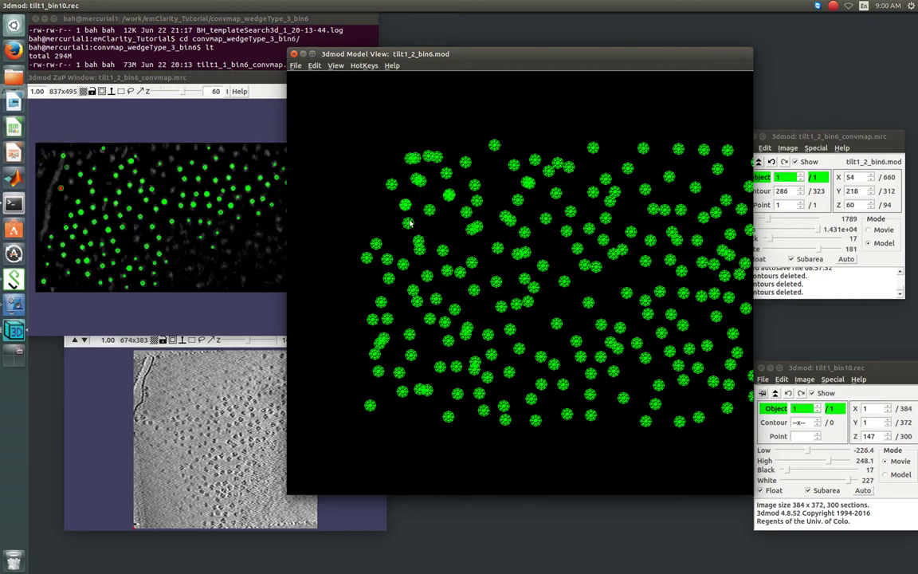
left_click(398, 301)
key("shift+d")
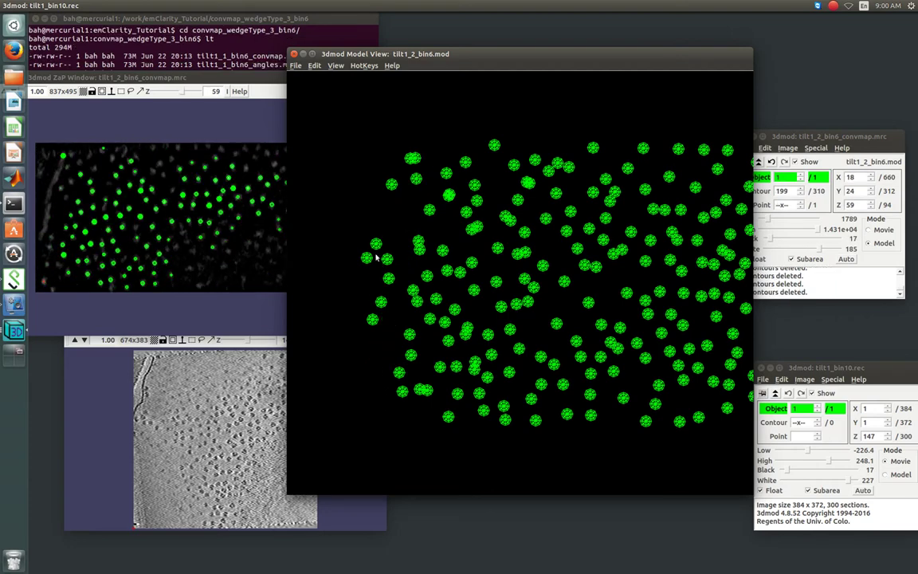
Delete about ten more left-edge spheres, bringing the model to 299 contours
left_click(373, 319)
key("shift+d")
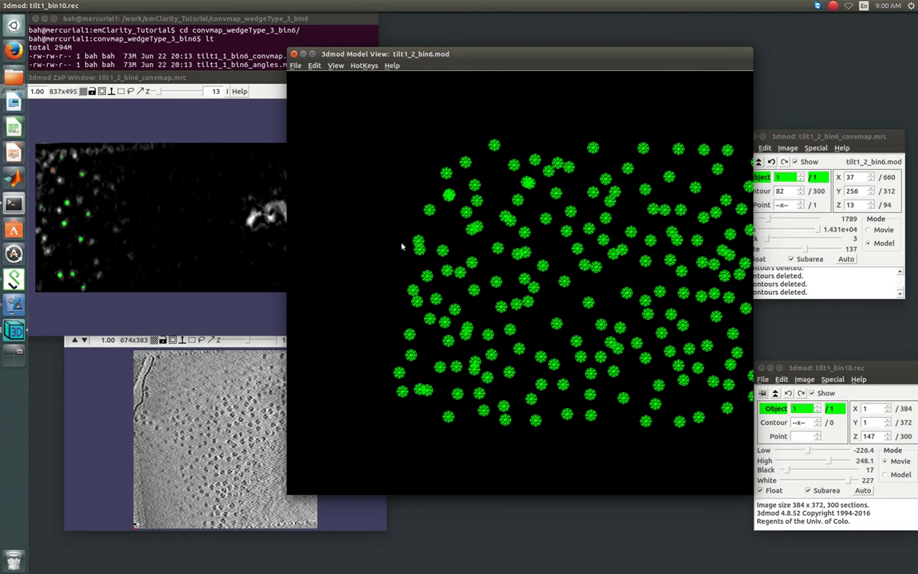
left_click(564, 280)
left_click_drag(564, 281, 575, 366)
Rotate the 299-contour sphere model from edge-on to face-on and pick a particle to show its slice
left_click(566, 346)
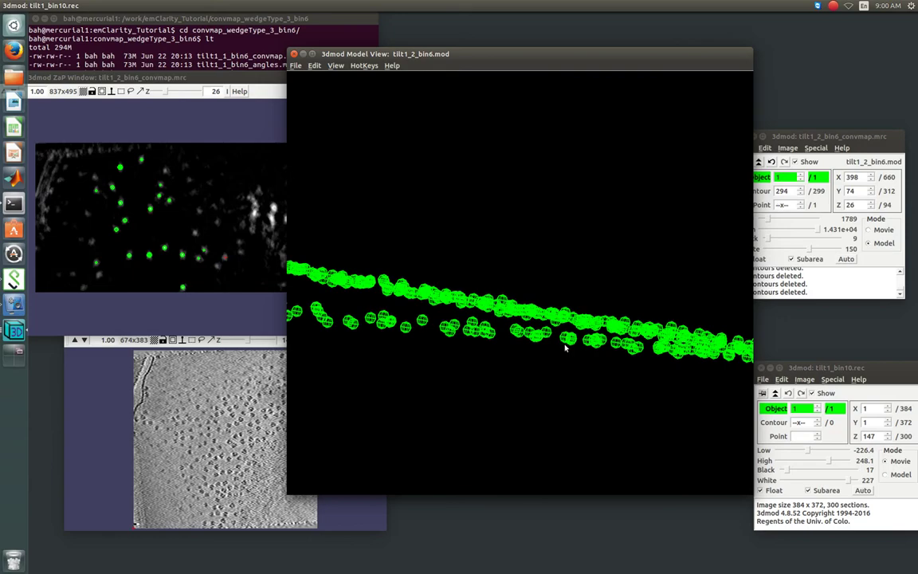
left_click_drag(372, 327, 497, 294)
left_click_drag(520, 345, 642, 163)
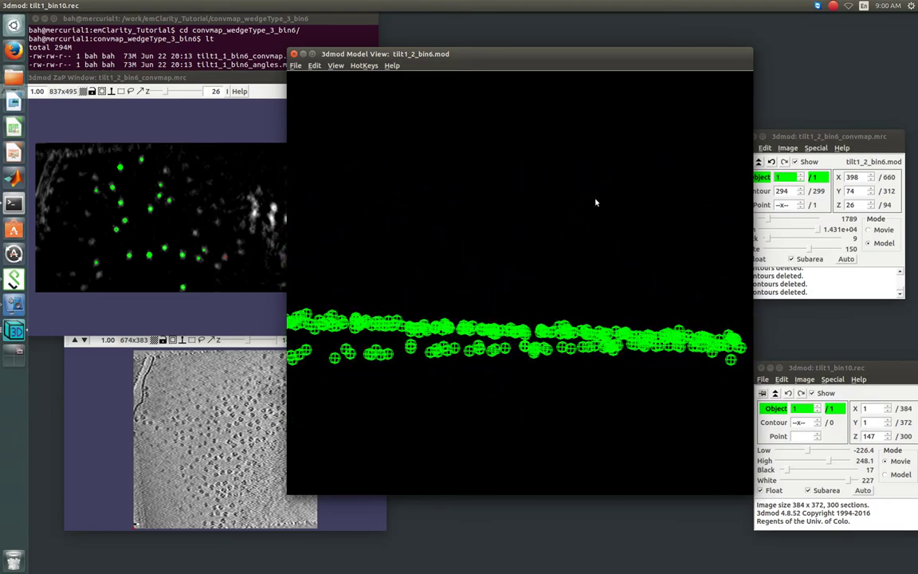
left_click_drag(299, 268, 342, 281)
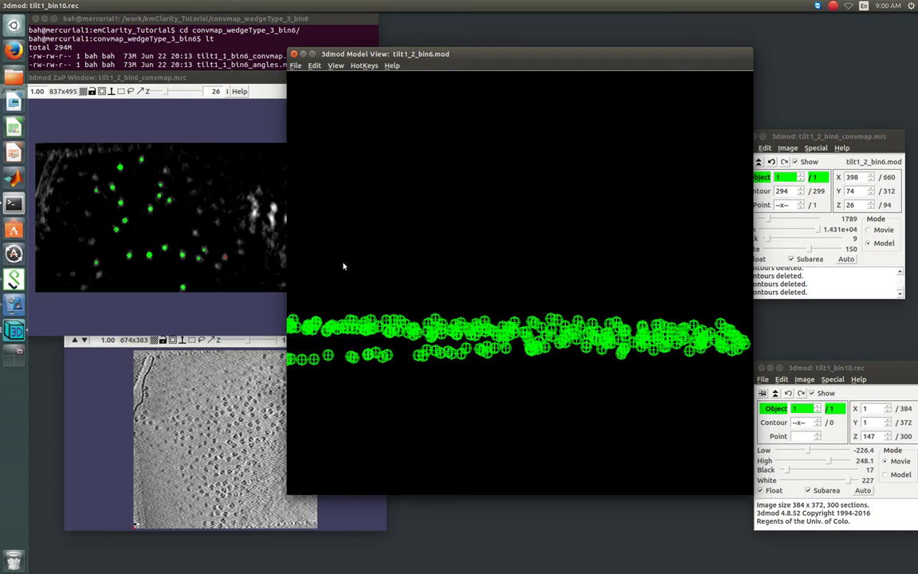
left_click_drag(416, 194, 387, 239)
left_click(507, 294)
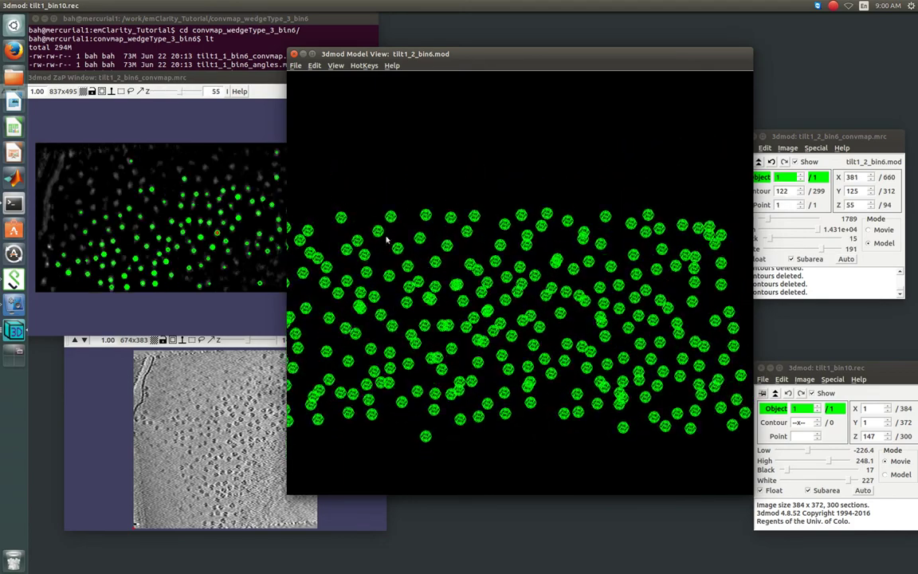
Enlarge the ZaP slice view and step through the Z sections, settling at section 43
left_click(243, 77)
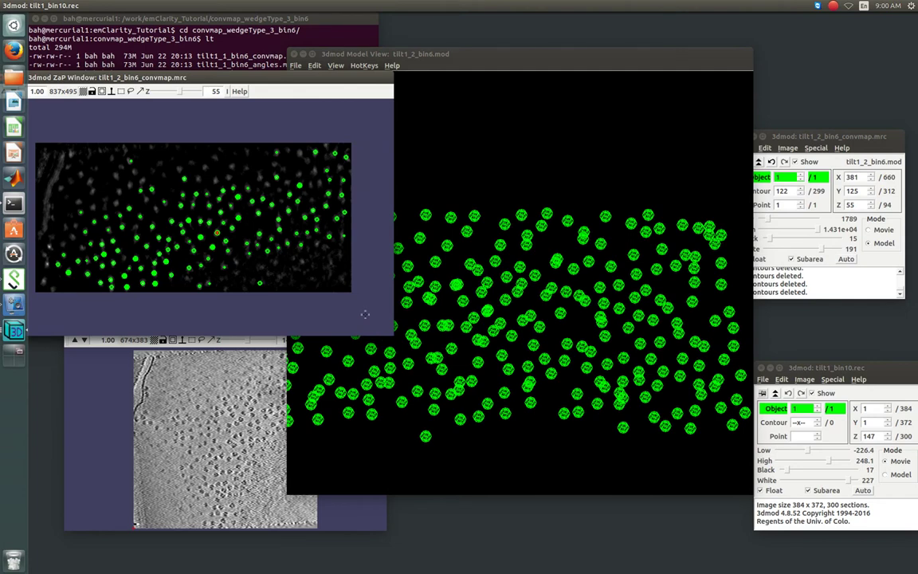
key("Down")
key("Down")
key("Down")
key("Down")
key("Down")
key("Down")
key("Down")
key("Down")
key("Down")
key("Down")
key("Down")
key("Down")
key("Down")
key("Down")
key("Down")
key("Down")
key("Down")
key("Down")
key("Down")
key("Down")
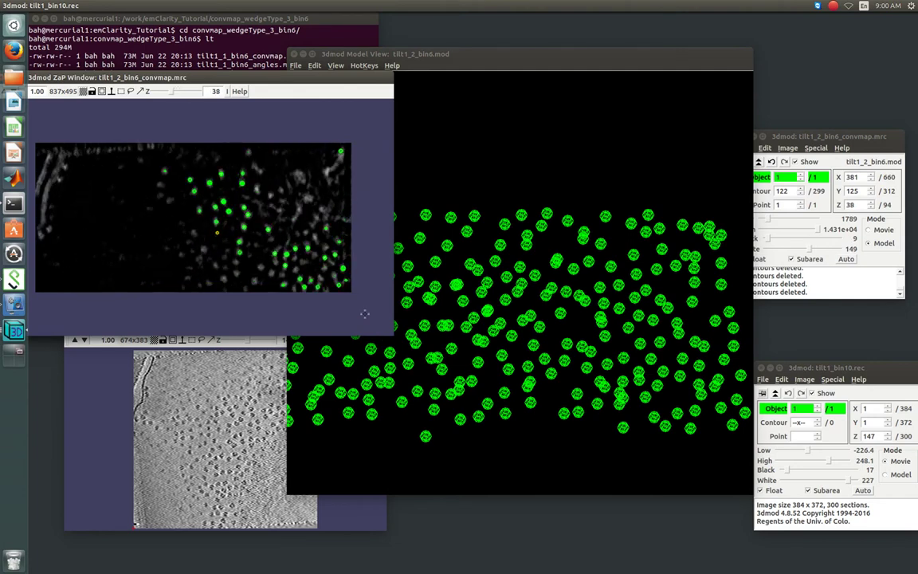
key("Down")
key("Down")
key("Down")
key("Down")
key("Down")
key("Down")
key("Down")
key("Down")
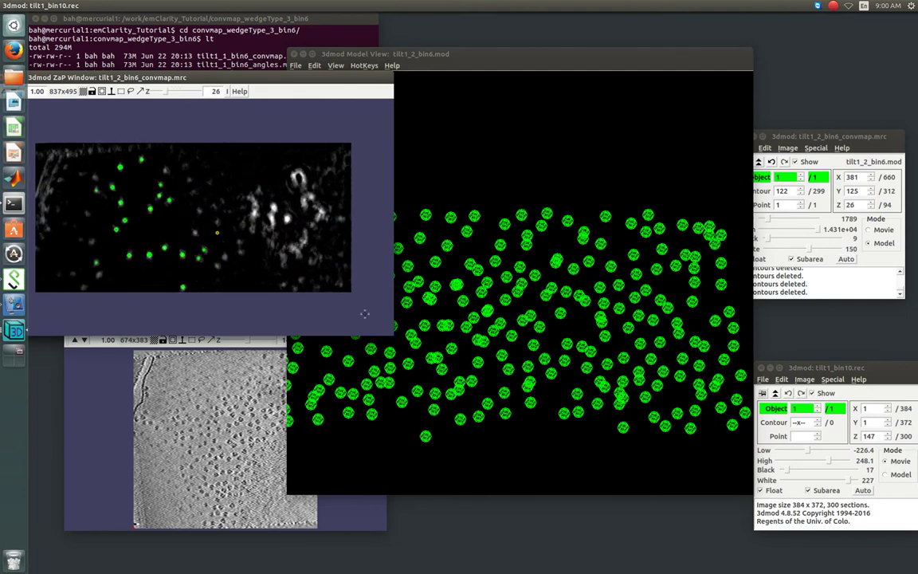
key("Page_Down")
key("Page_Down")
key("Page_Down")
key("Page_Down")
key("Page_Down")
key("Page_Down")
key("Page_Down")
key("Page_Down")
key("Page_Down")
key("Page_Down")
key("Page_Down")
key("Page_Down")
key("Page_Down")
key("Page_Up")
key("Page_Up")
key("Page_Up")
key("Page_Up")
key("Page_Up")
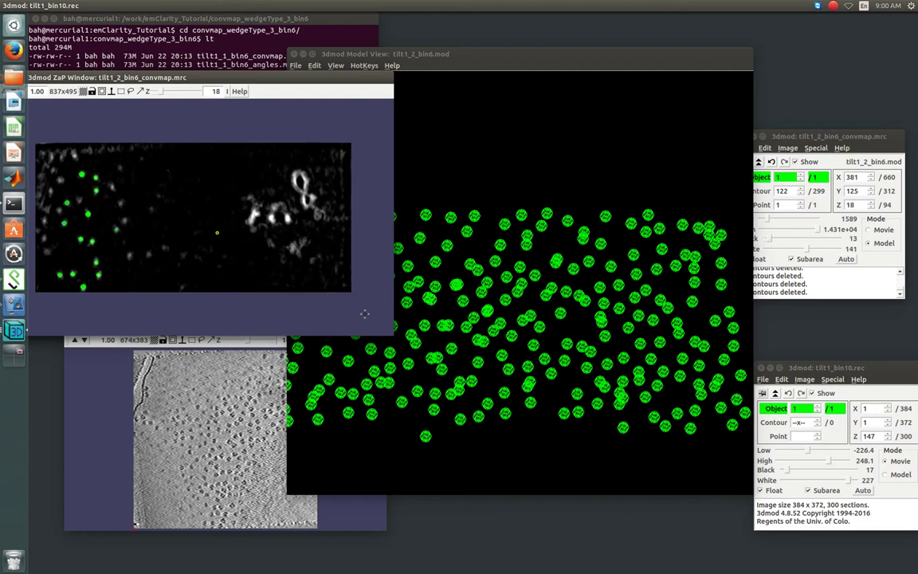
key("Page_Up")
key("Page_Up")
key("Page_Up")
key("Page_Up")
key("Page_Up")
key("Page_Up")
key("Page_Up")
key("Page_Up")
key("Page_Up")
key("Page_Up")
key("Page_Up")
key("Page_Up")
key("Page_Up")
key("Page_Up")
key("Page_Up")
key("Page_Up")
key("Page_Up")
key("Page_Up")
key("Page_Up")
key("Page_Up")
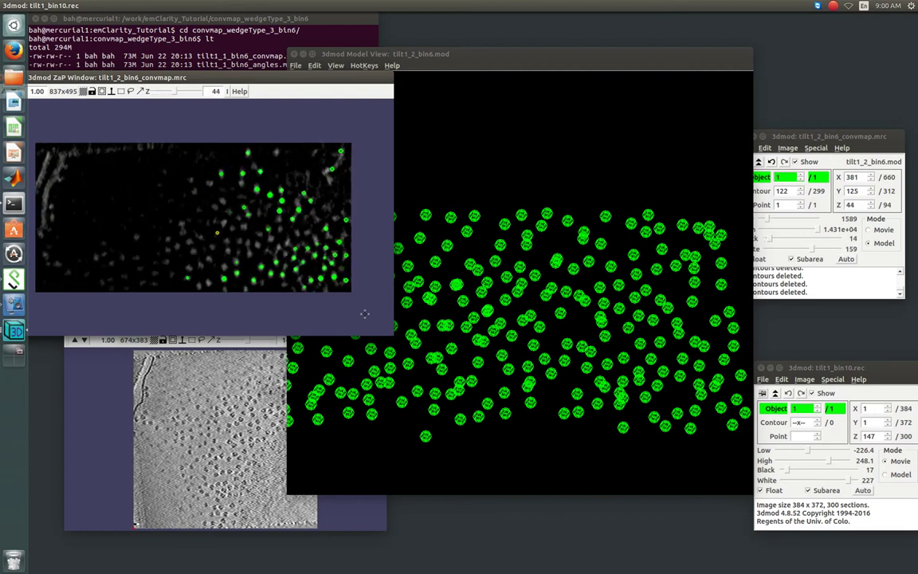
key("Page_Down")
key("Page_Down")
key("Page_Down")
key("Page_Down")
key("Page_Up")
key("Page_Up")
key("Page_Up")
key("Page_Up")
key("Page_Up")
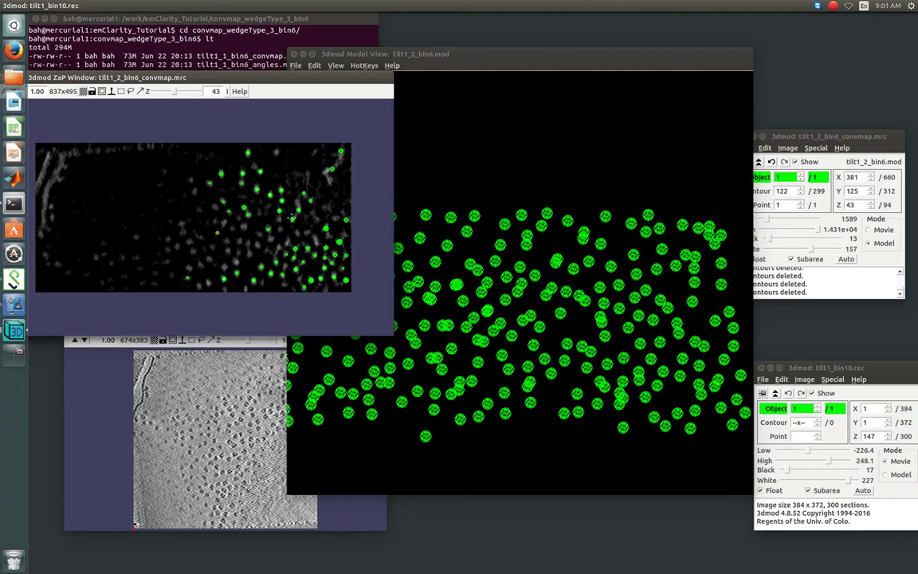
Remove the stray points at the slice's top-right, leaving 290 contours
left_click(292, 218)
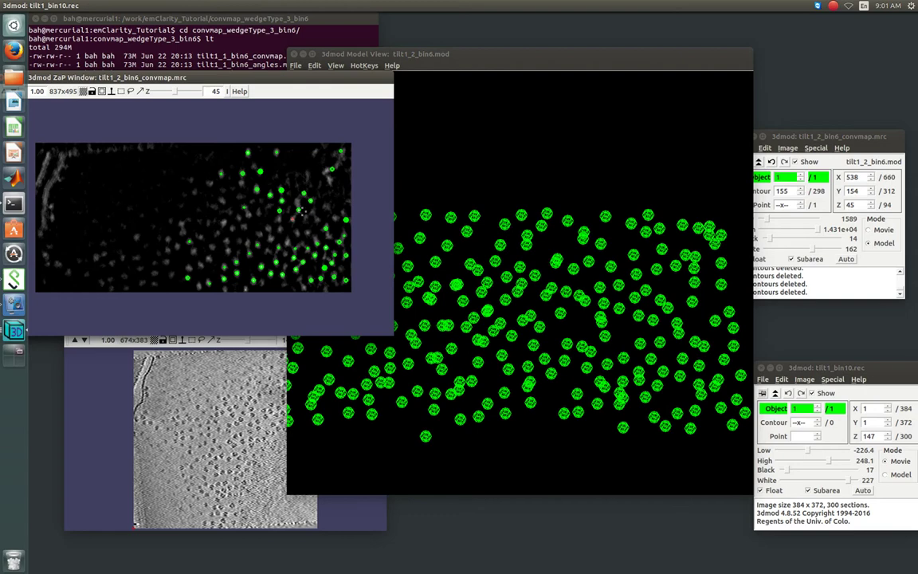
left_click(308, 196)
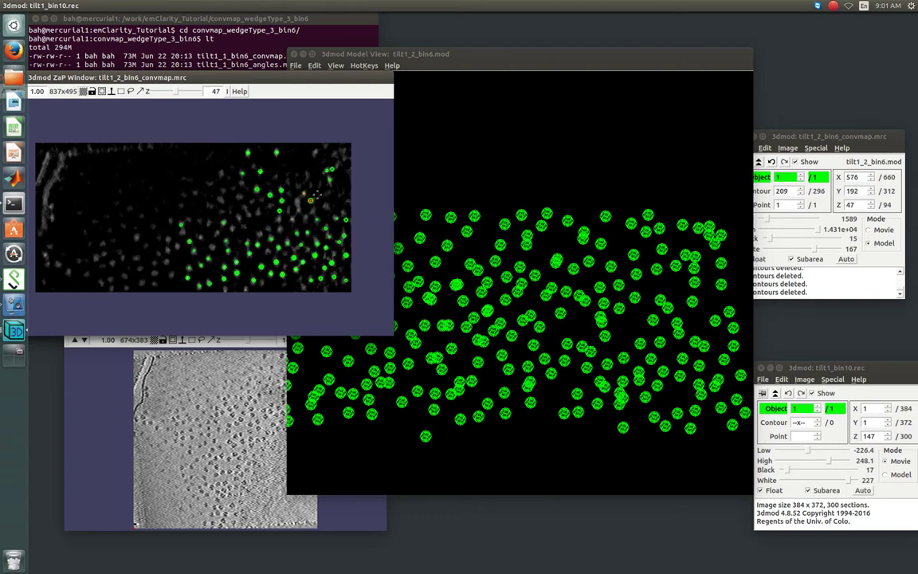
left_click(331, 170)
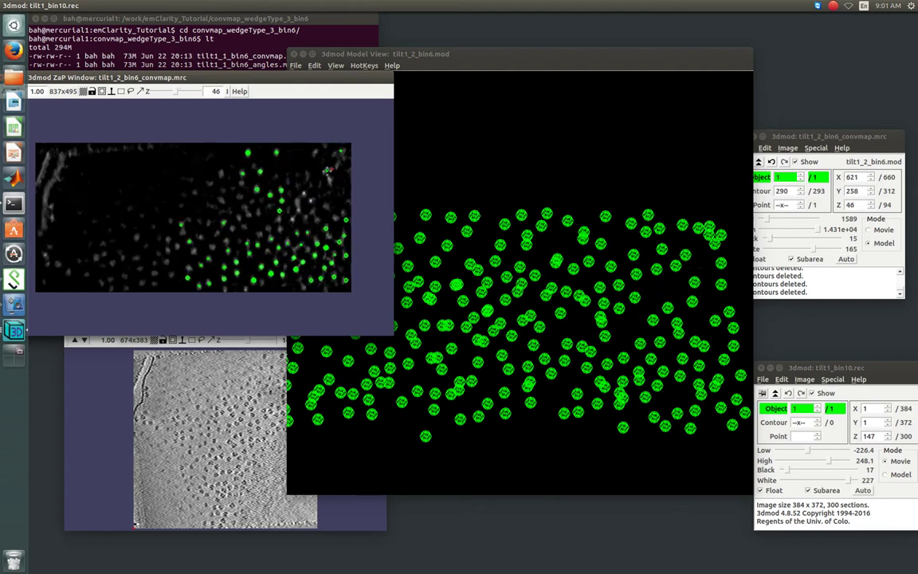
left_click(338, 157)
left_click(332, 152)
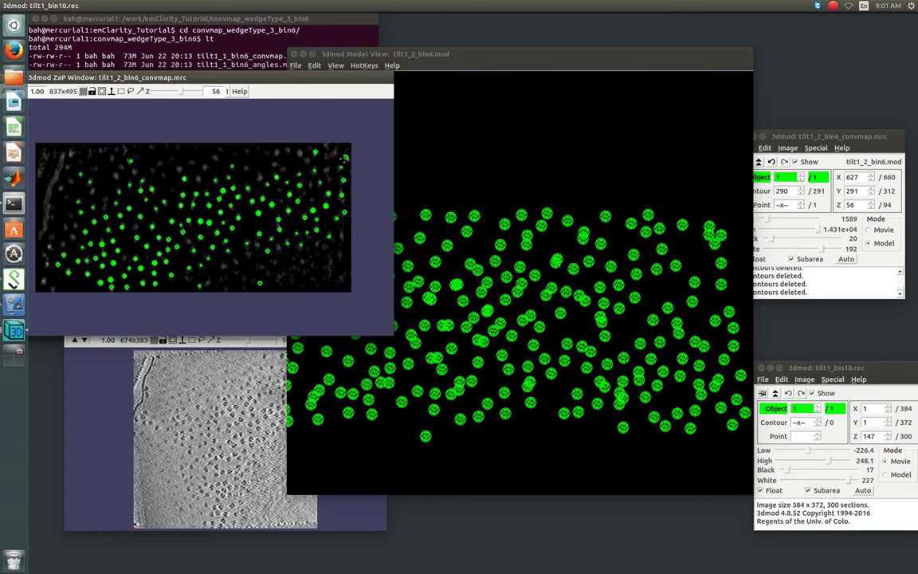
left_click(341, 194)
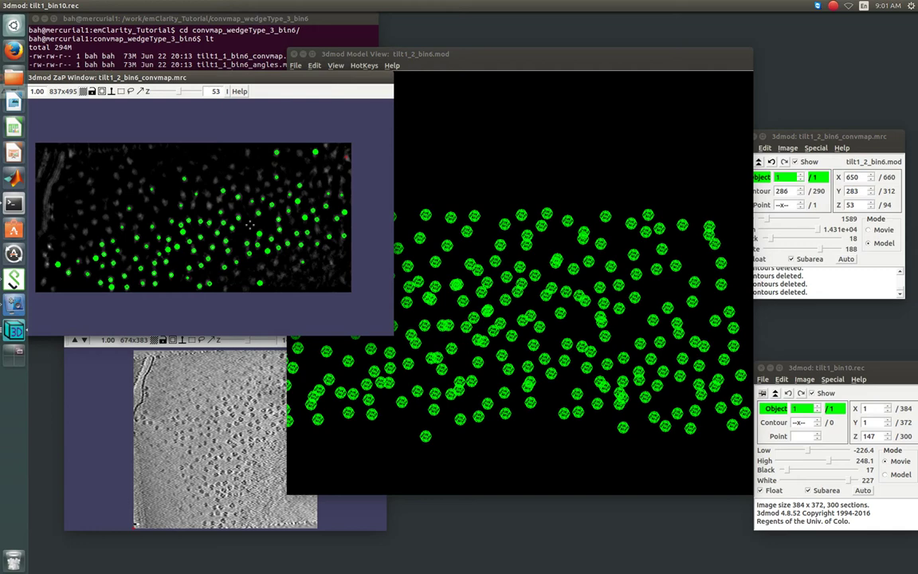
View the 290-contour model edge-on, face-on and oblique, then shift its window right and down
left_click(571, 411)
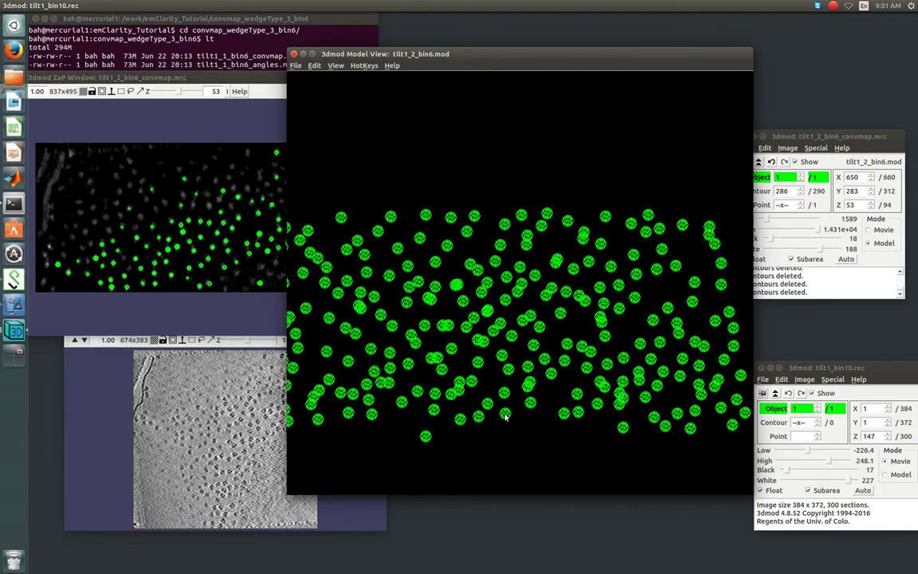
left_click_drag(514, 408, 476, 449)
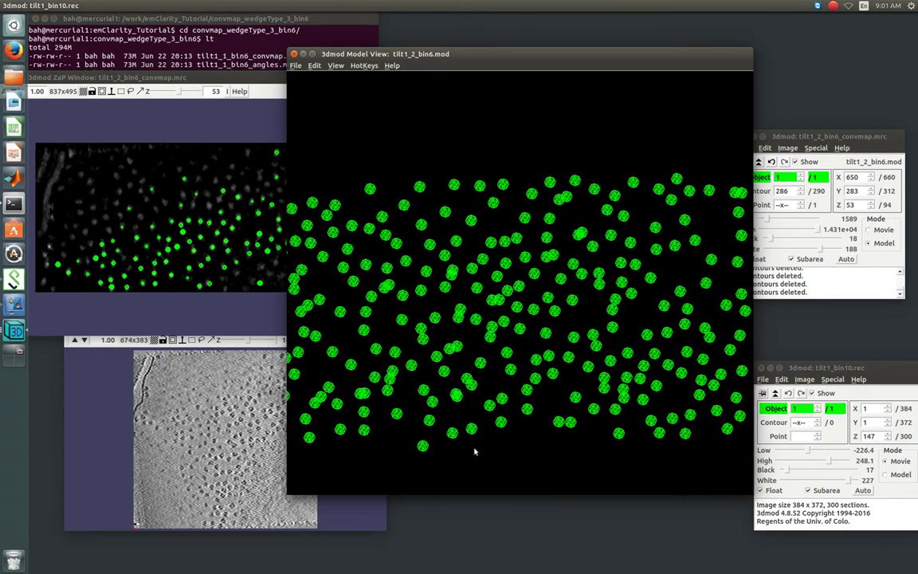
left_click_drag(518, 266, 519, 320)
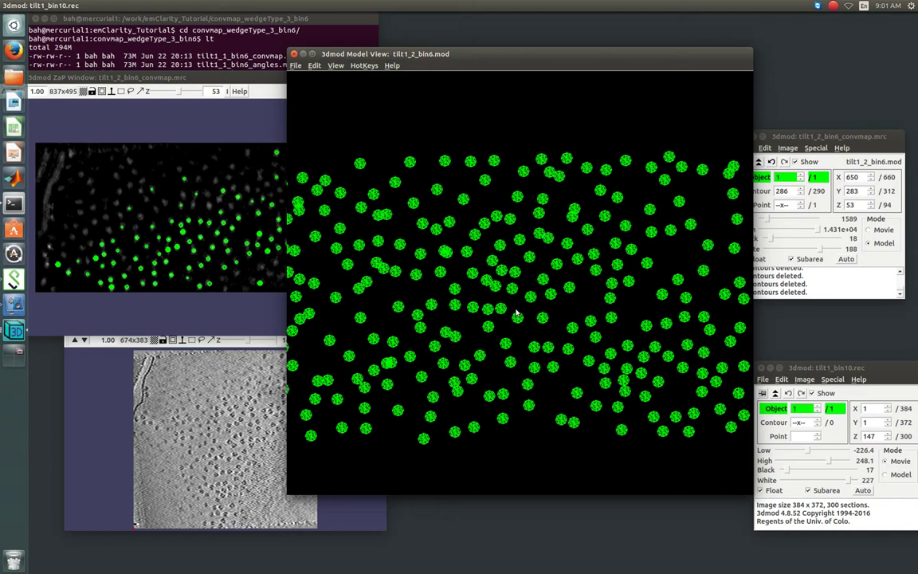
left_click_drag(524, 424, 443, 104)
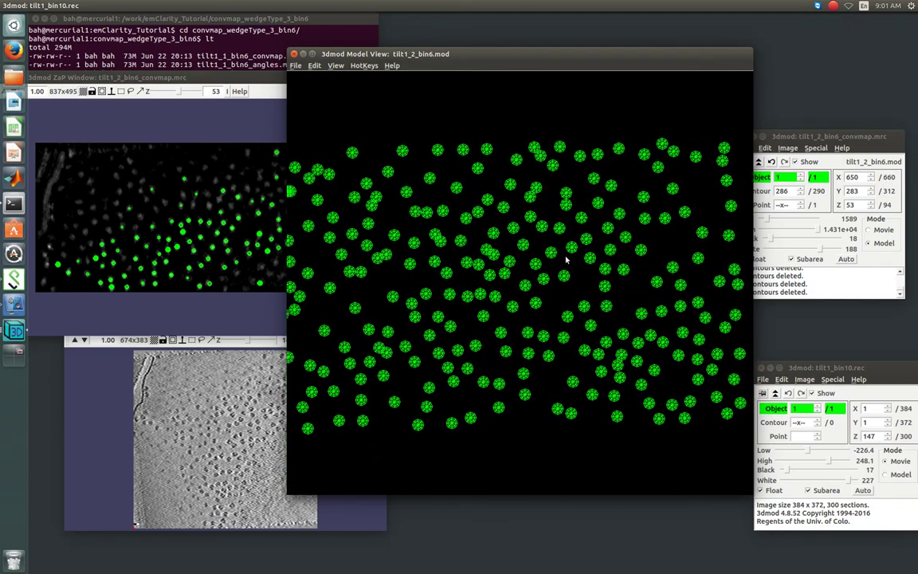
left_click_drag(436, 55, 540, 81)
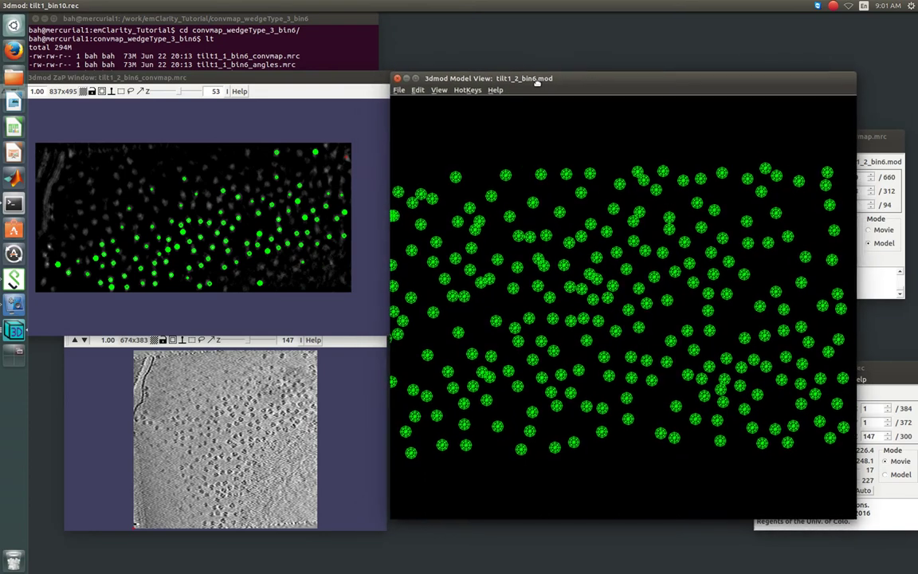
In Terminal, review the imod command that opened tilt1_2_bin6_convmap.mrc with tilt1_2_bin6.mod
left_click(330, 21)
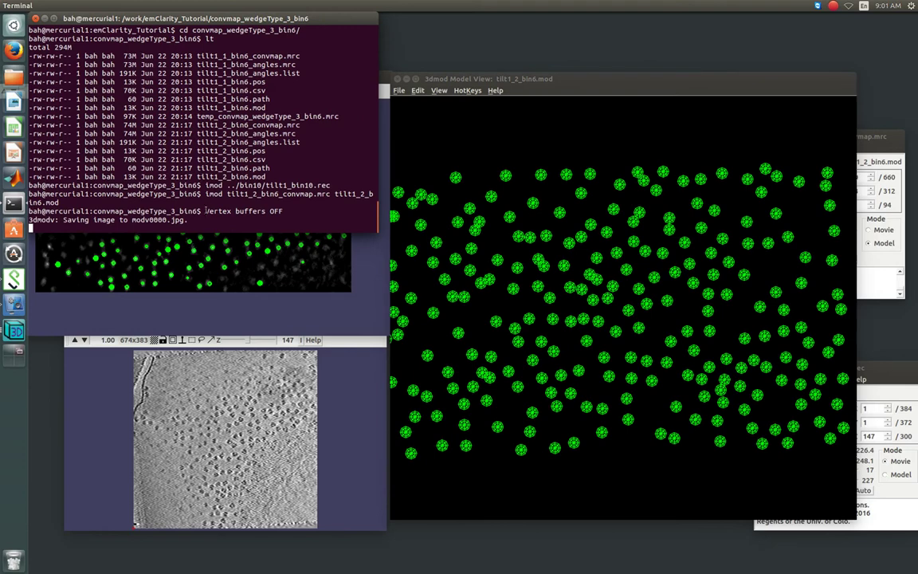
scroll(252, 193, "up", 10)
scroll(244, 141, "down", 5)
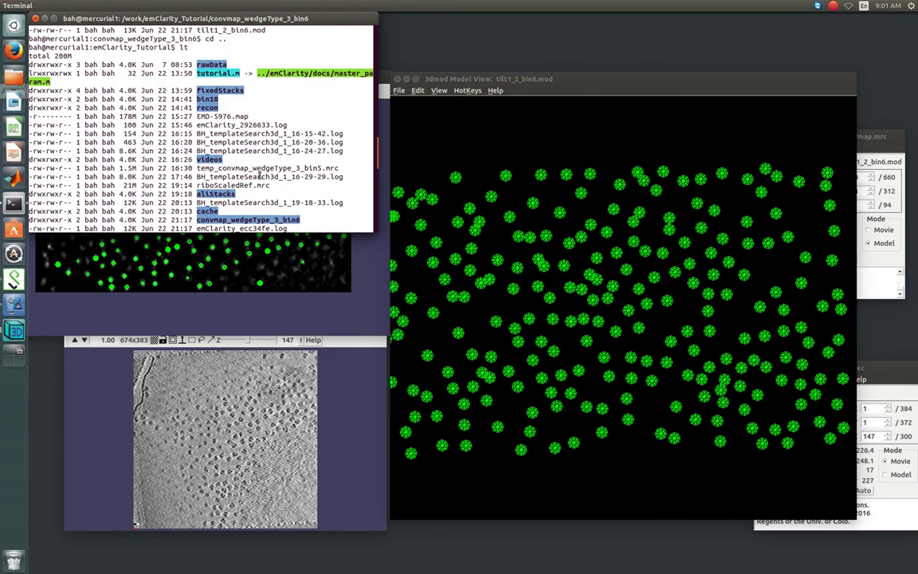
scroll(244, 142, "down", 5)
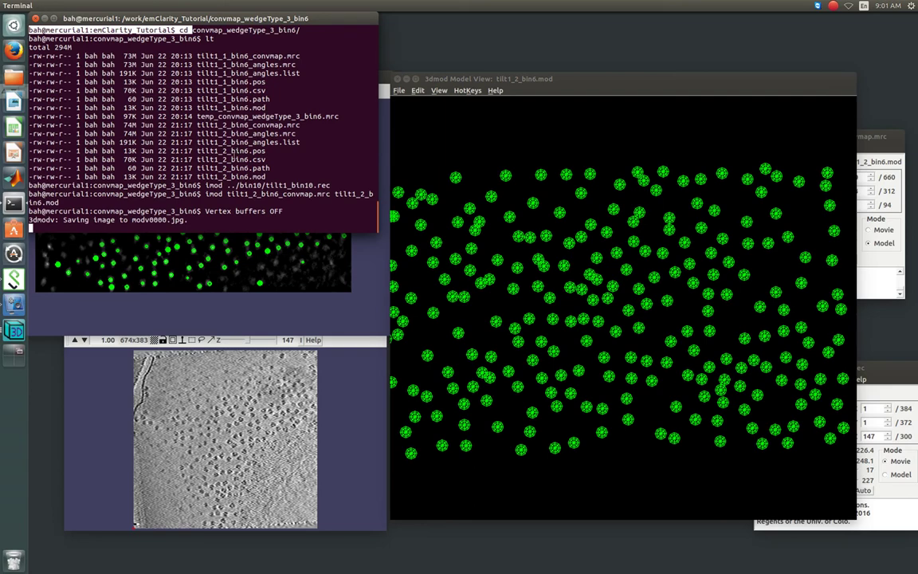
double_click(247, 126)
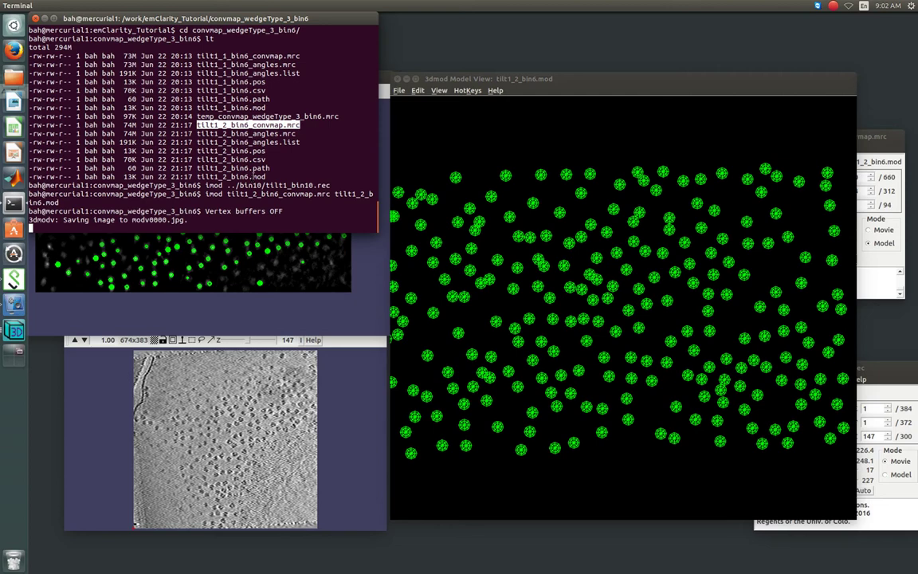
left_click_drag(206, 193, 59, 202)
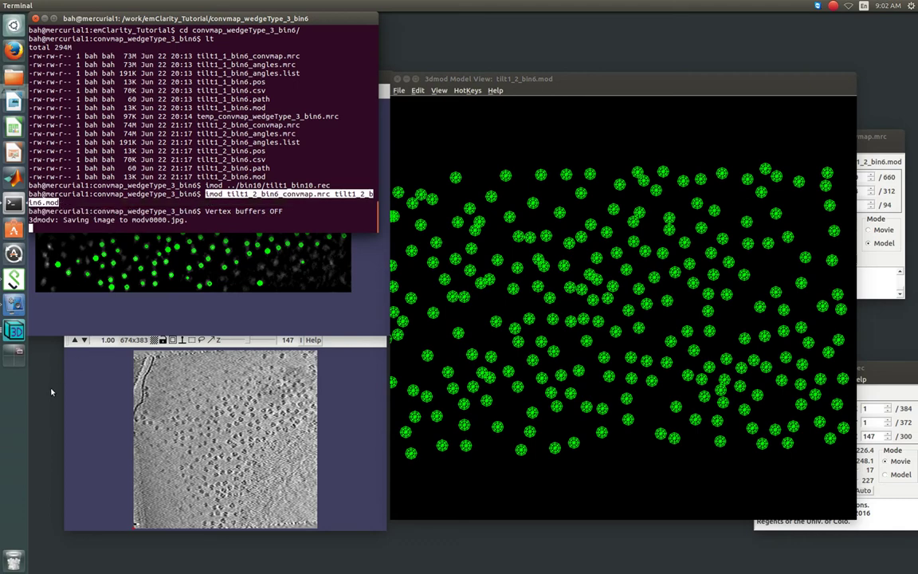
Close the tilt1_bin10 slice window and make the 3-D model view active
left_click(57, 348)
left_click(75, 340)
left_click(75, 340)
left_click(71, 326)
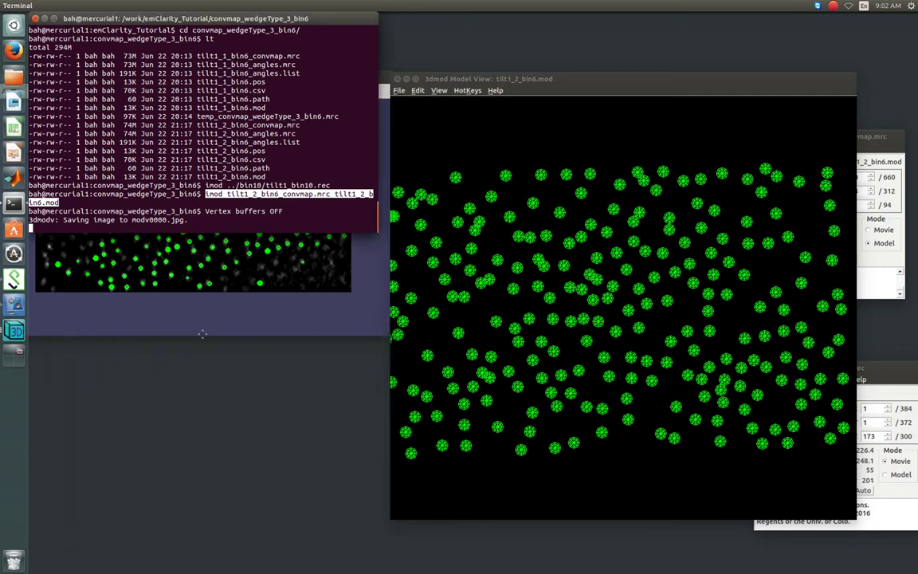
left_click(377, 75)
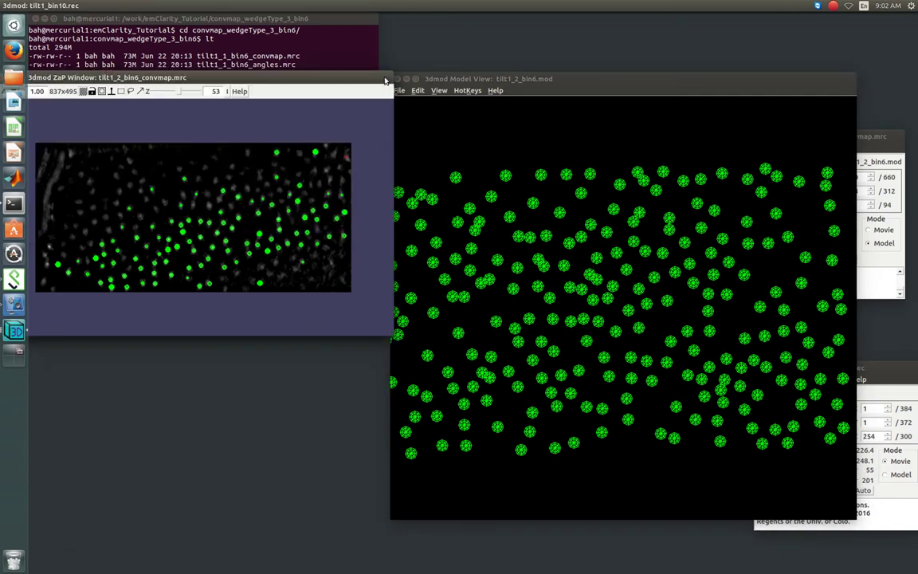
Check the cleaned particle model by rotating it edge-on and back to face-on in Model View
left_click(189, 253)
mouse_move(523, 78)
left_mouse_down()
mouse_move(536, 67)
mouse_move(523, 79)
left_mouse_up()
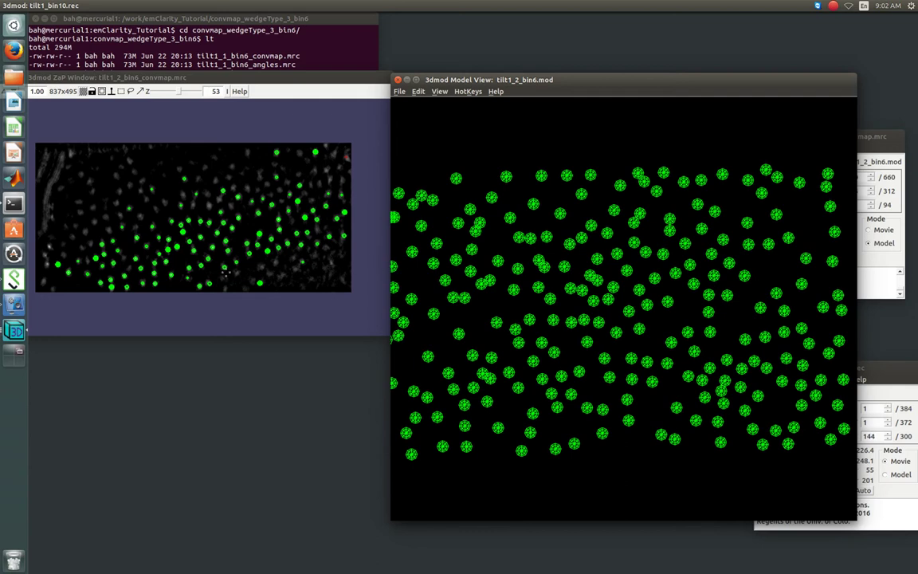
left_click(61, 265)
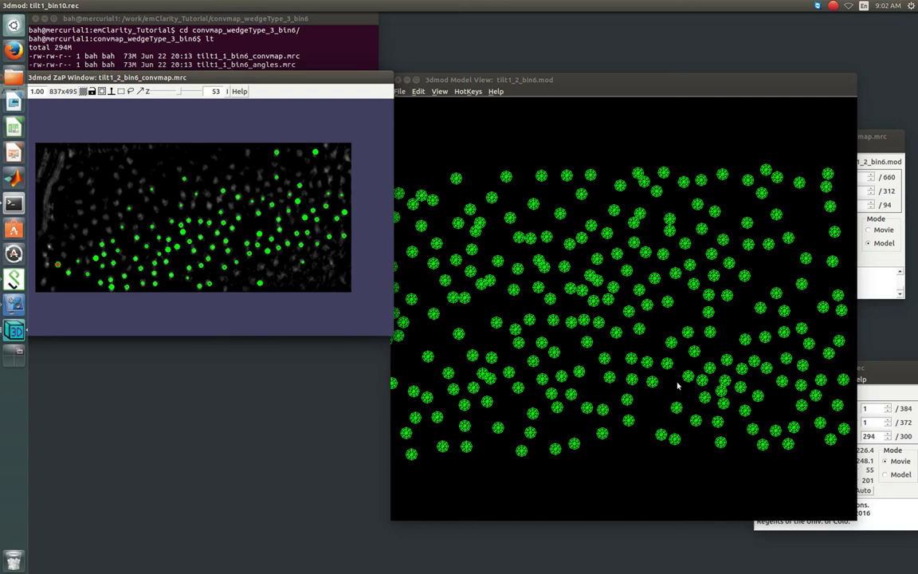
left_click_drag(672, 328, 694, 381)
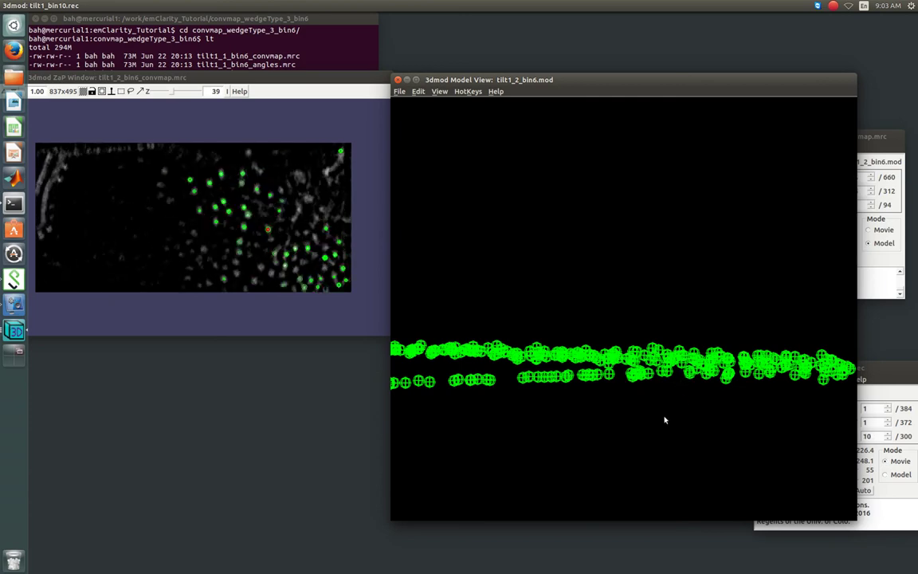
left_click_drag(656, 402, 580, 401)
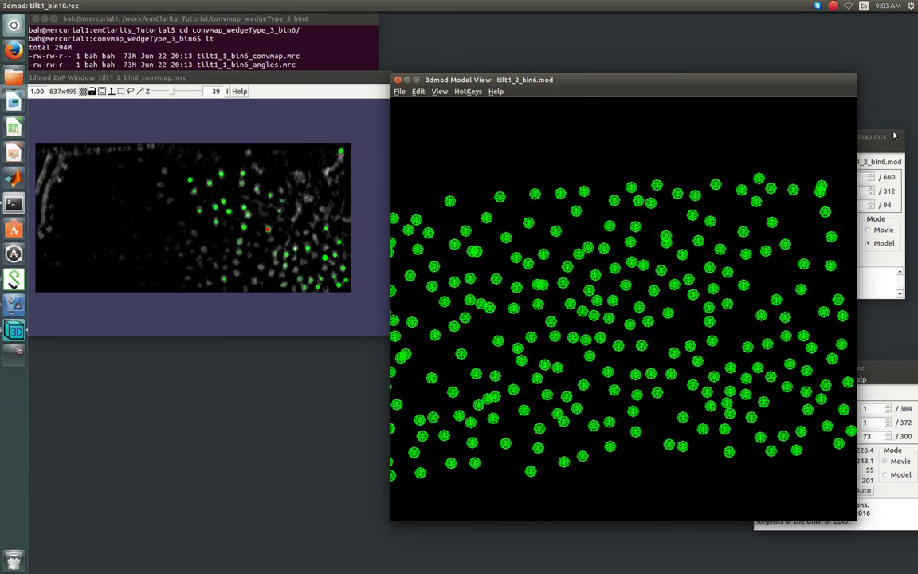
left_click(859, 144)
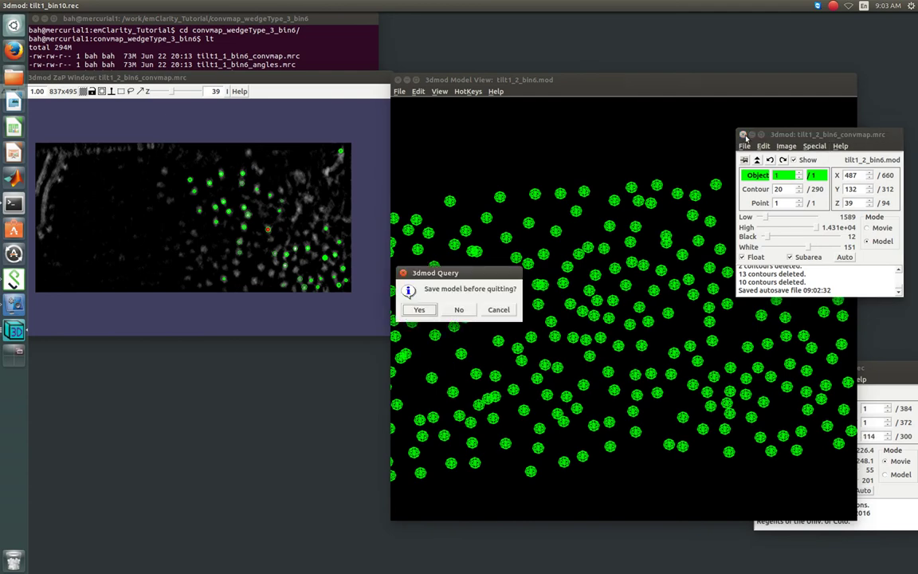
Quit 3dmod saving the cleaned model, then list the folder in Terminal with lt
key("ctrl+q")
left_click(418, 309)
left_click(325, 221)
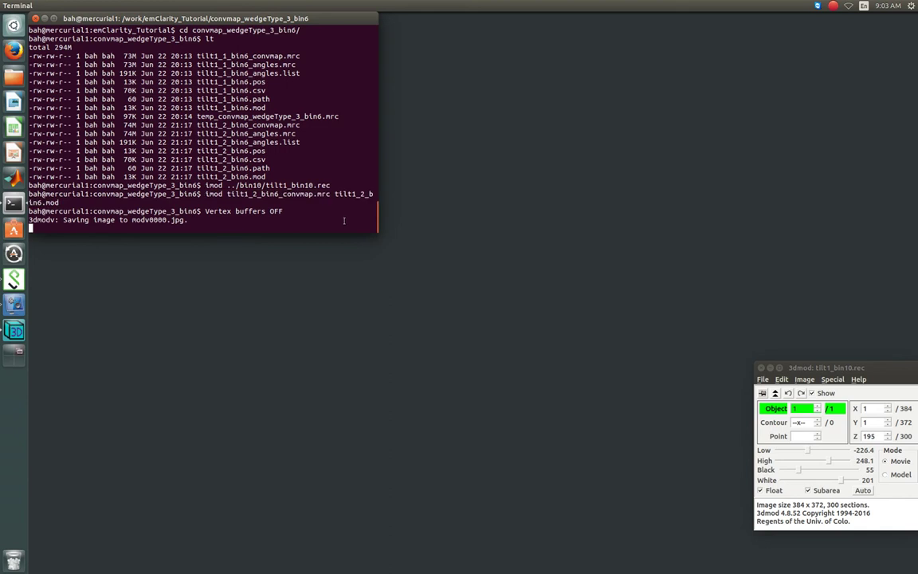
key("Return")
type("lt")
key("Return")
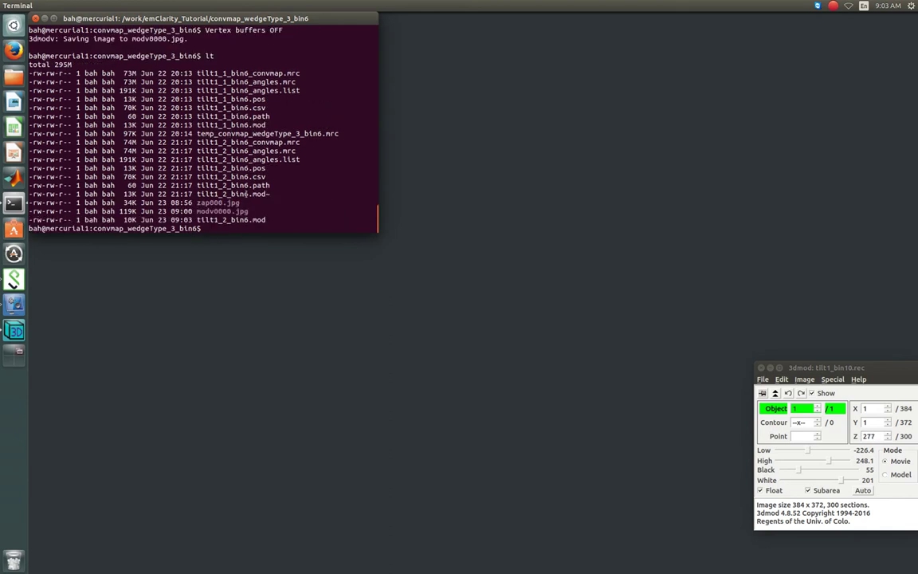
Compare the 10K saved tilt1_2_bin6.mod with the 13K tilt1_2_bin6.mod~ backup in the listing
double_click(245, 193)
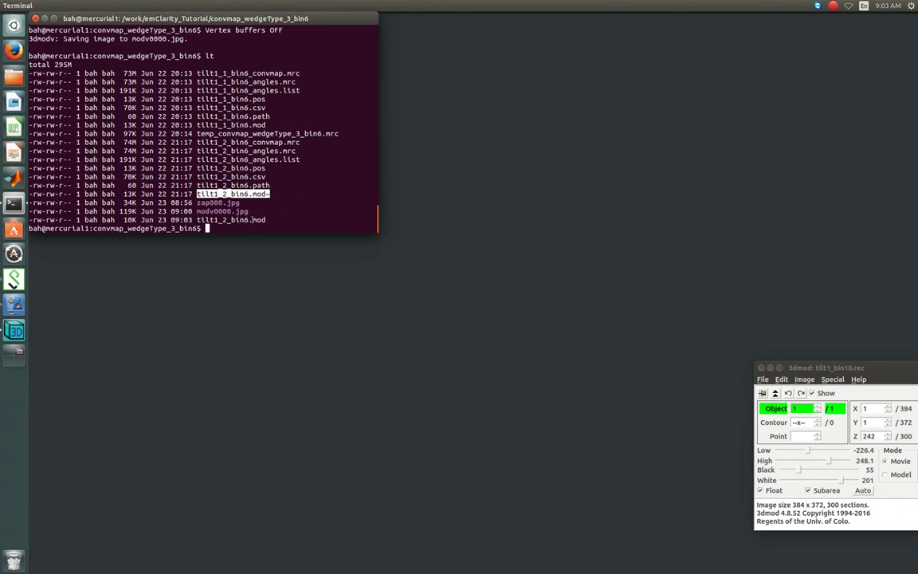
double_click(254, 219)
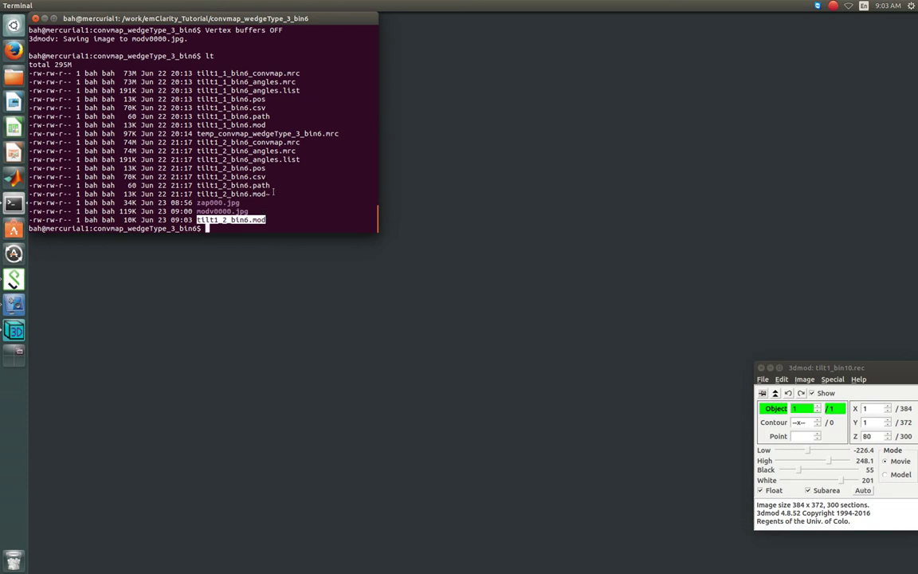
left_click_drag(274, 192, 207, 185)
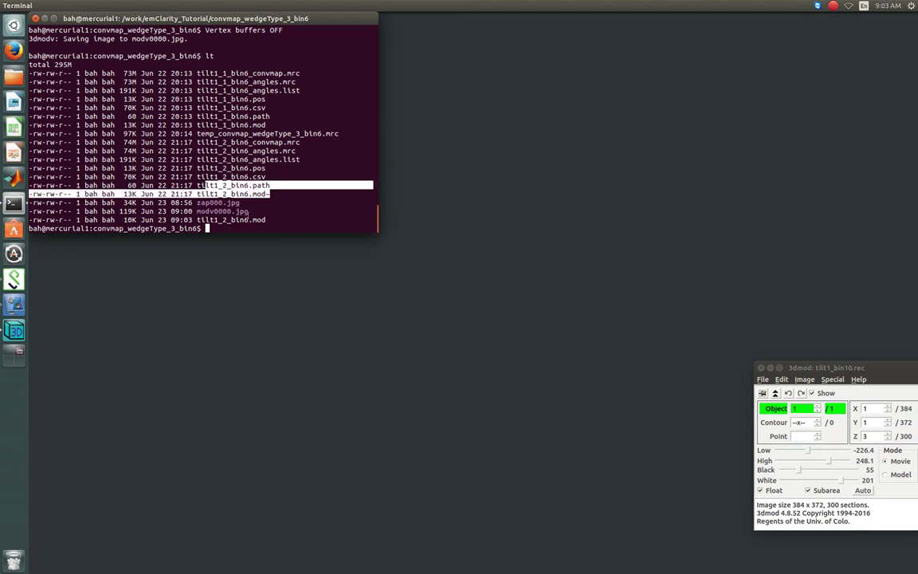
left_click(255, 211)
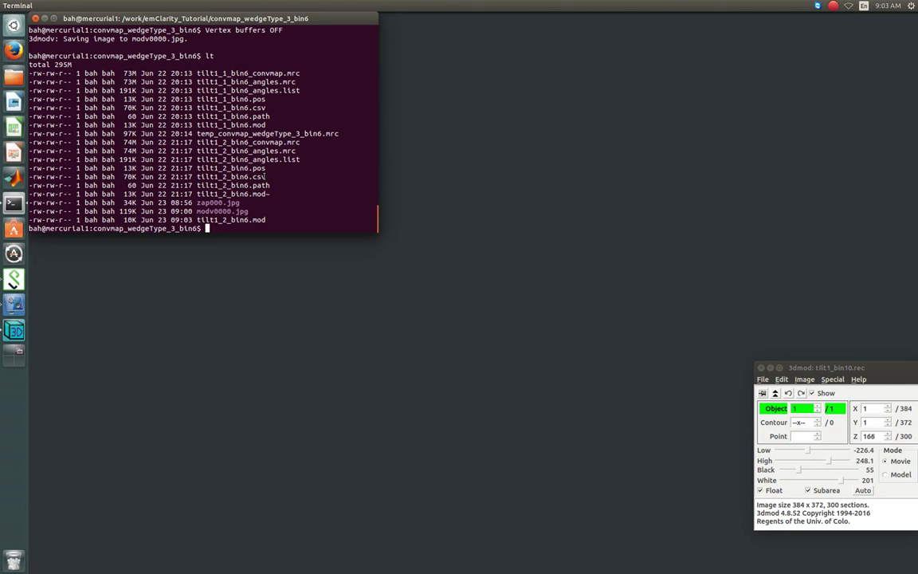
left_click(761, 370)
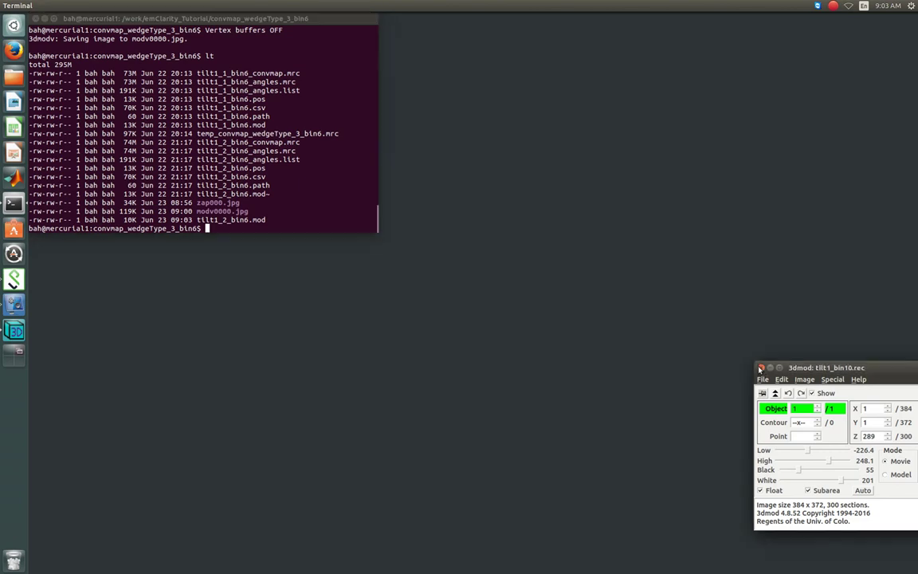